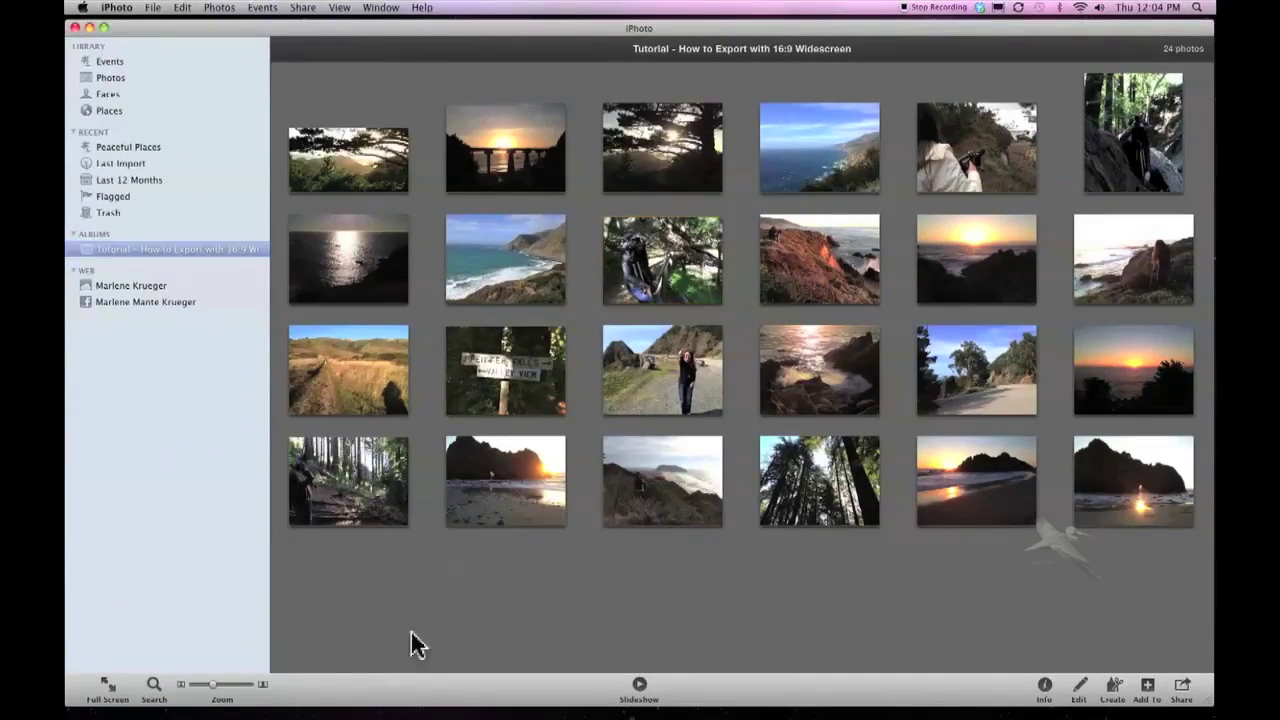
- Create a slideshow from the tutorial album's 24 photos with the default name, then browse its thumbnails
{"action": "left_click", "coordinate": [84, 257]}
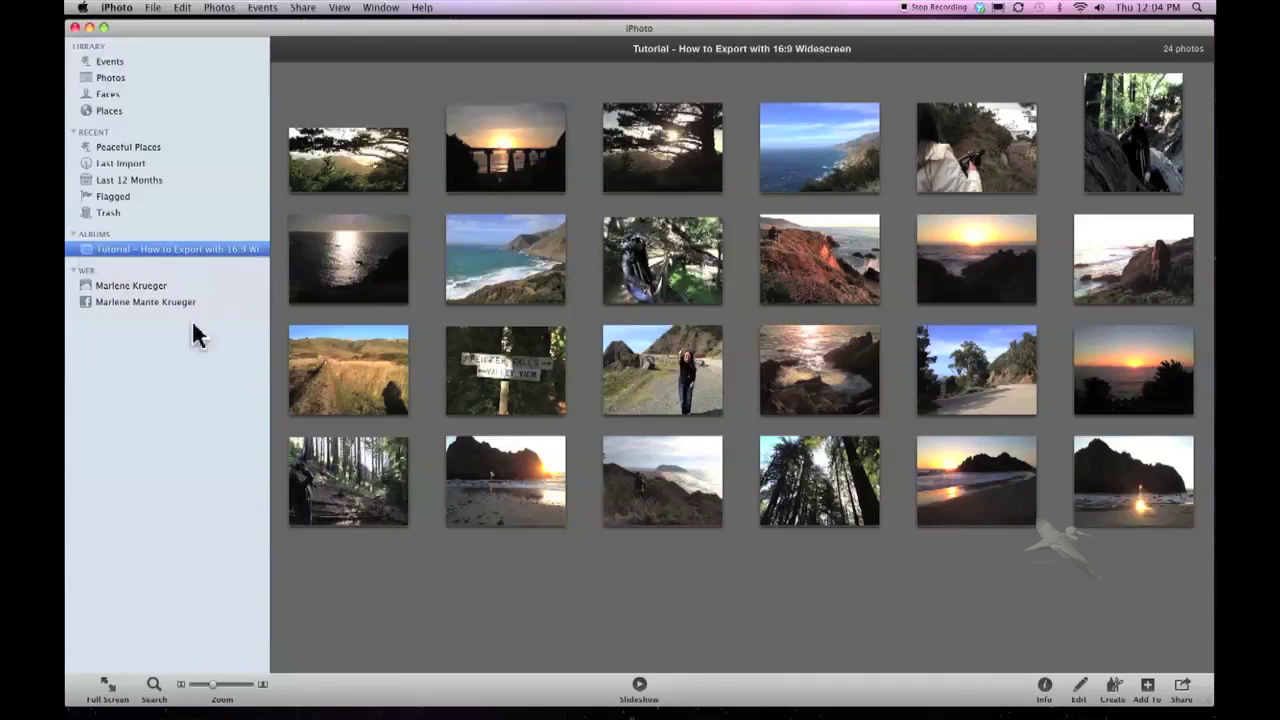
{"action": "left_click", "coordinate": [1112, 686]}
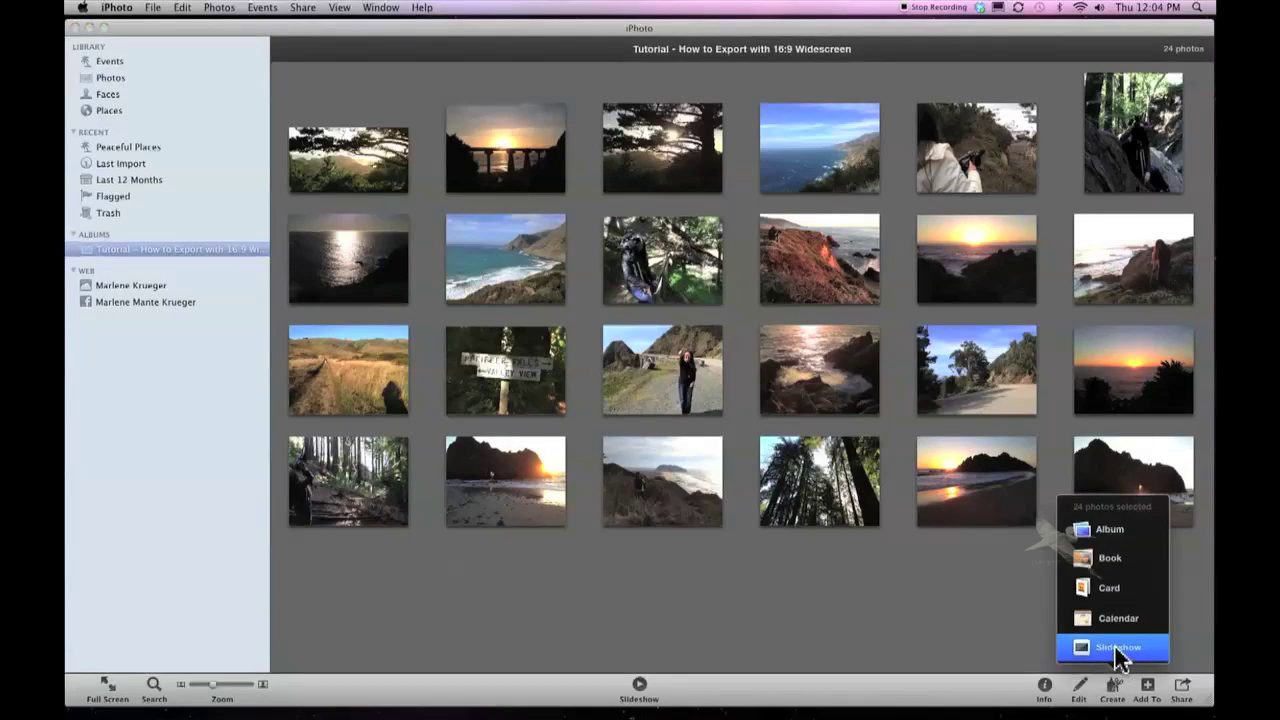
{"action": "left_click", "coordinate": [1116, 648]}
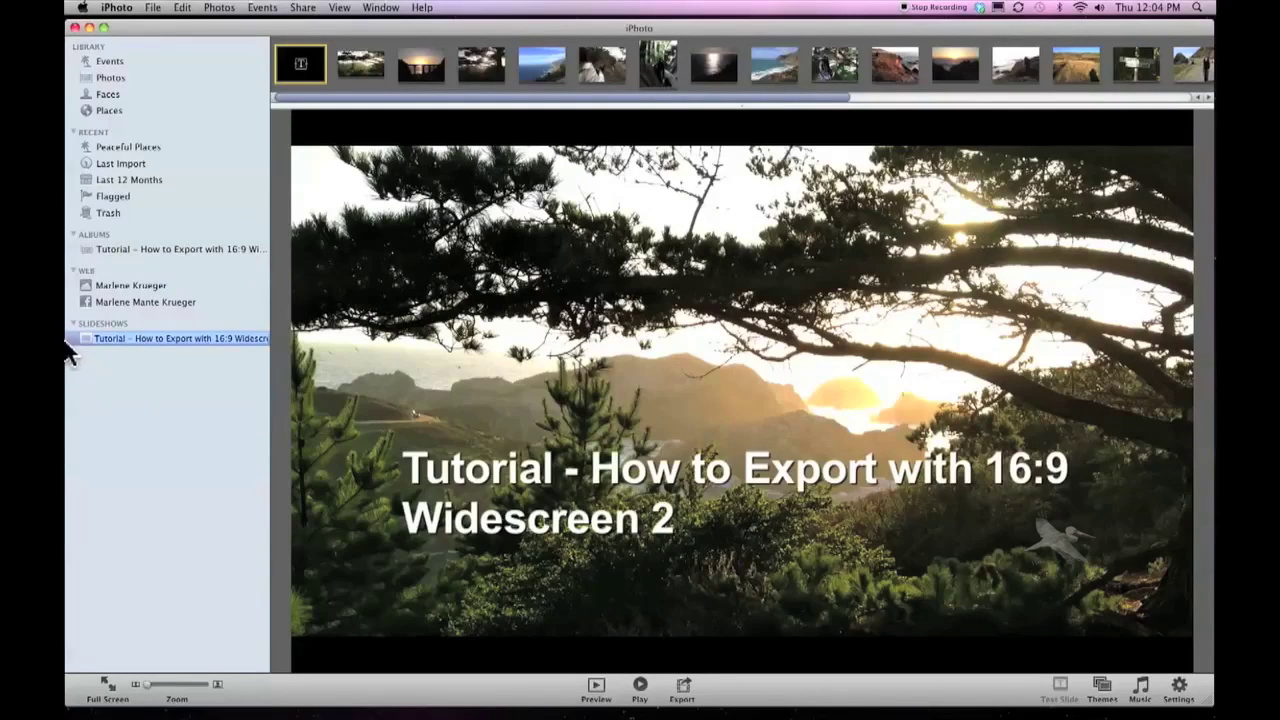
{"action": "left_click", "coordinate": [86, 343]}
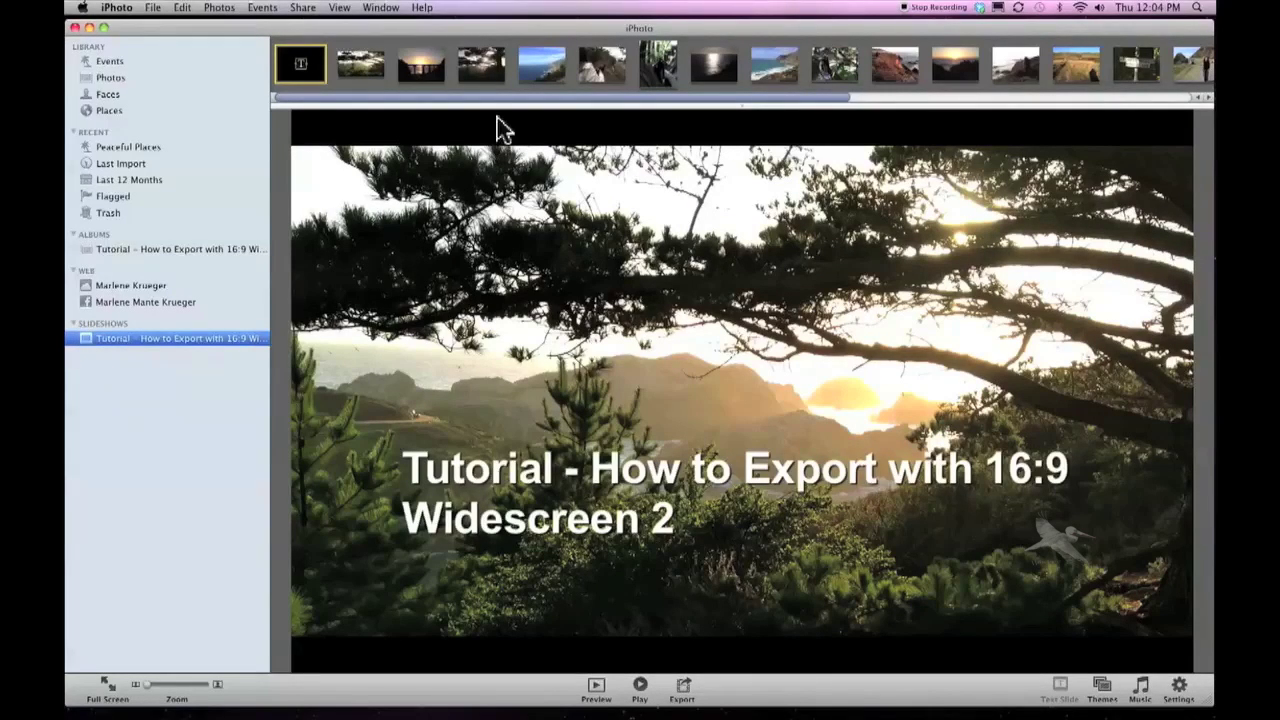
{"action": "left_click_drag", "start_coordinate": [494, 95], "coordinate": [460, 124]}
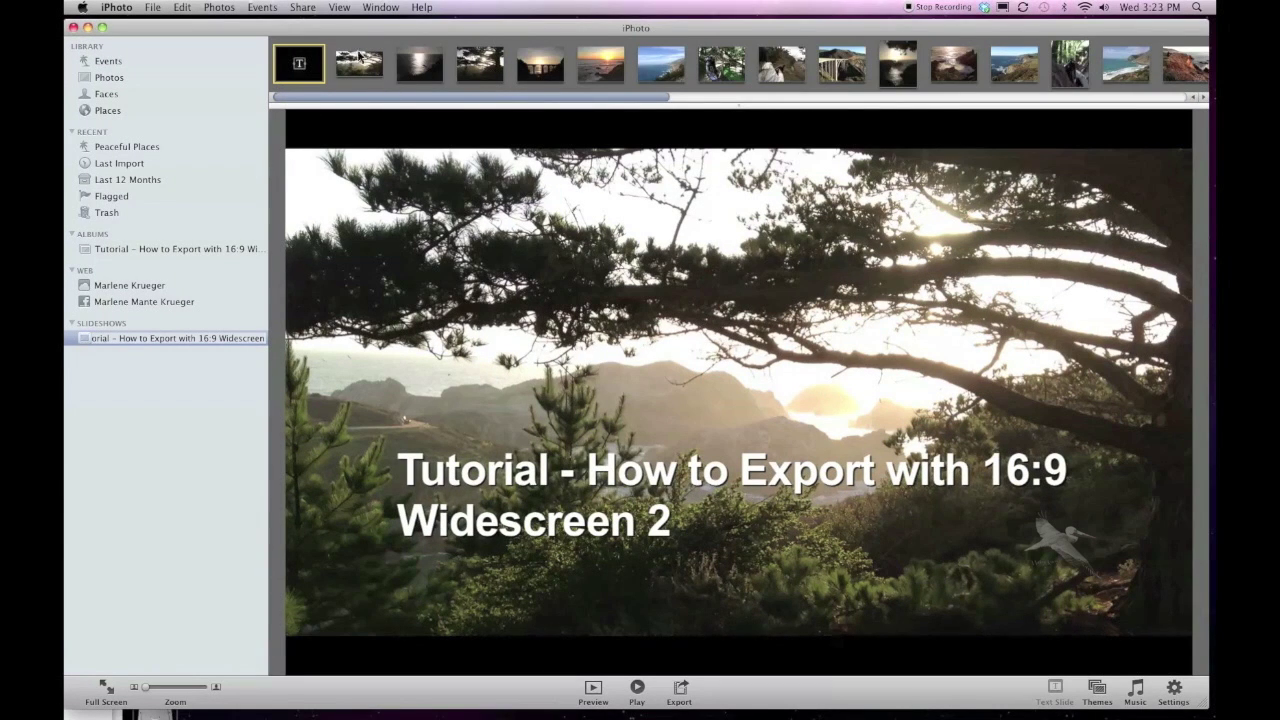
{"action": "left_click_drag", "start_coordinate": [287, 98], "coordinate": [201, 100]}
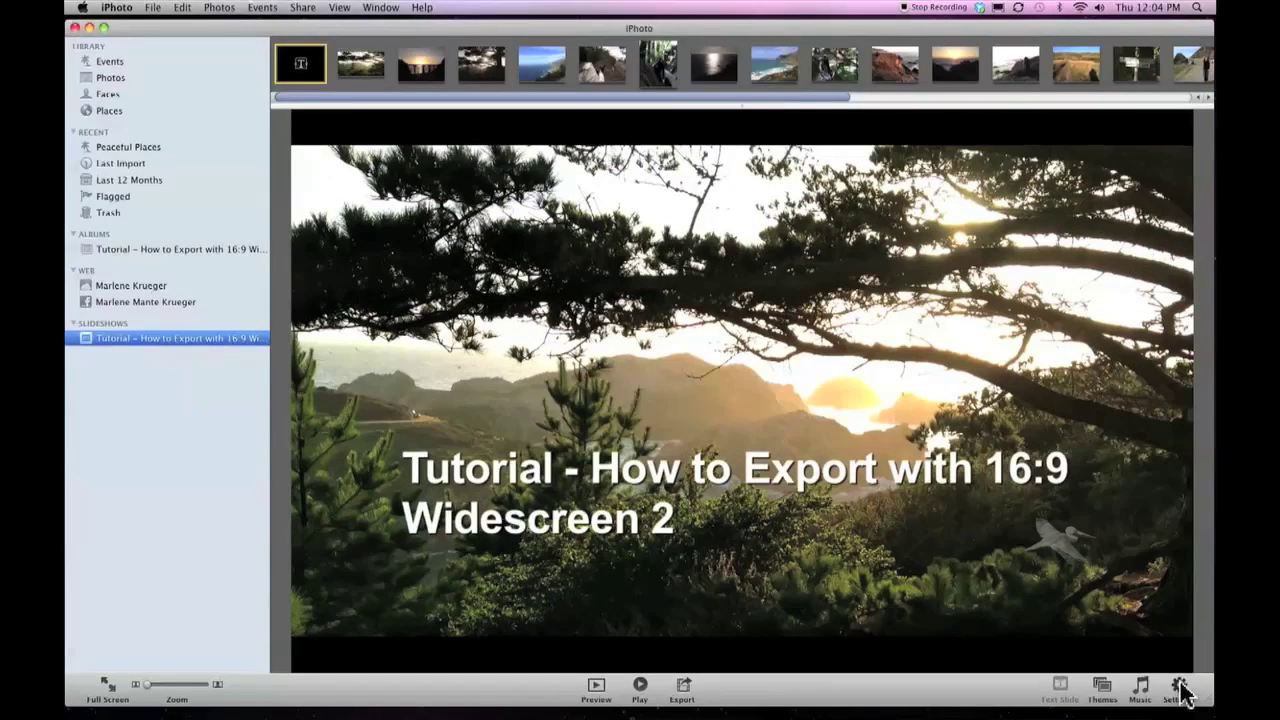
- In Slideshow Settings, try the captions and title slide options but leave them unchanged
{"action": "left_click", "coordinate": [1178, 688]}
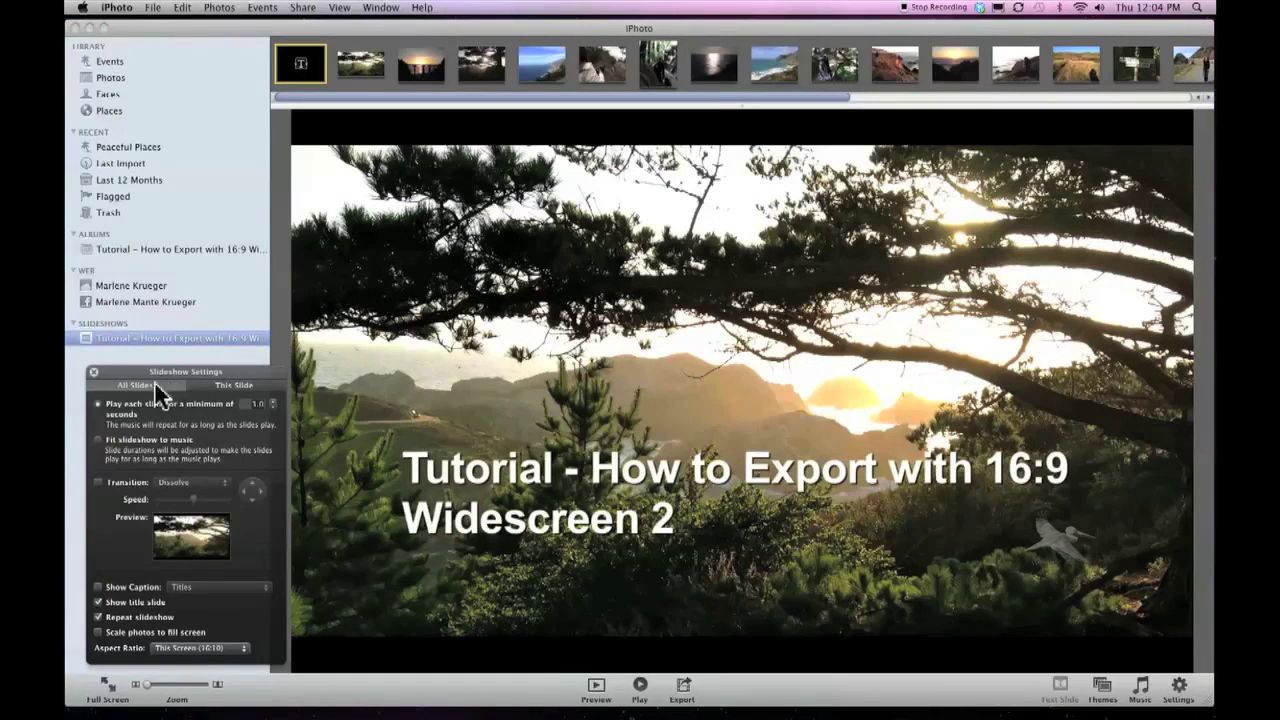
{"action": "left_click", "coordinate": [213, 387]}
{"action": "left_click", "coordinate": [140, 385]}
{"action": "left_click", "coordinate": [99, 588]}
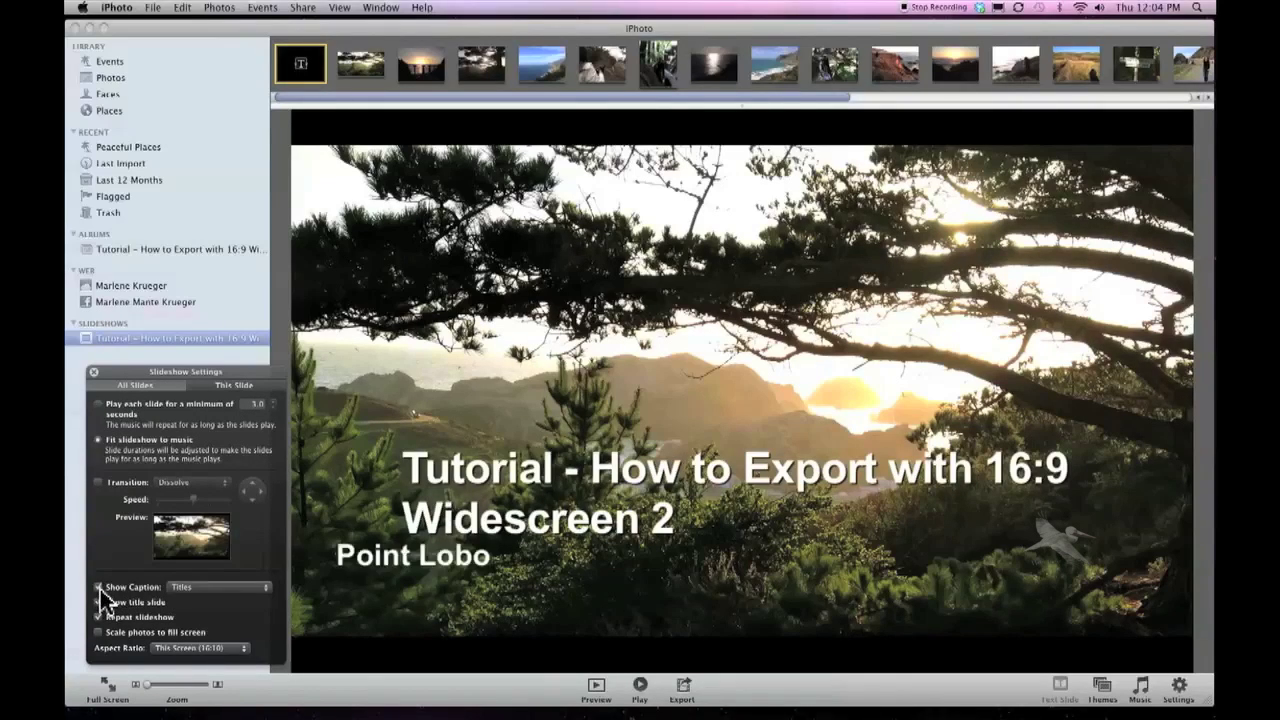
{"action": "left_click", "coordinate": [99, 588]}
{"action": "left_click", "coordinate": [99, 602]}
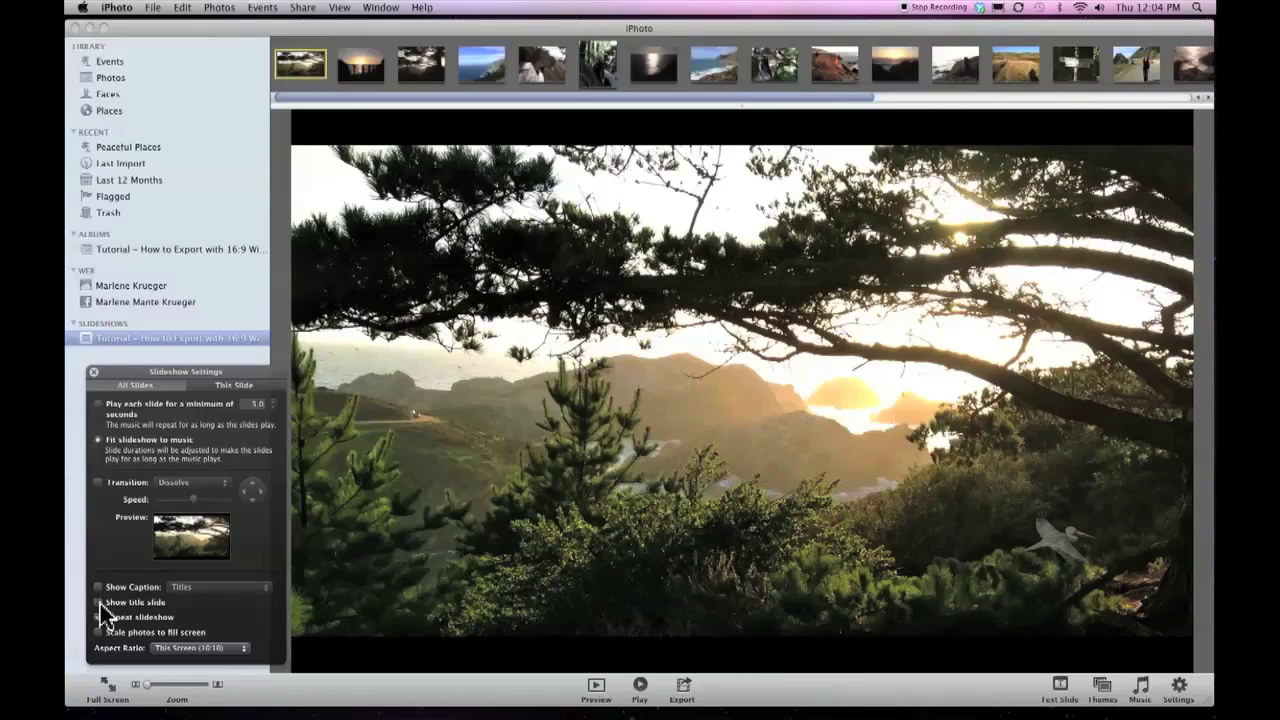
{"action": "left_click", "coordinate": [99, 602]}
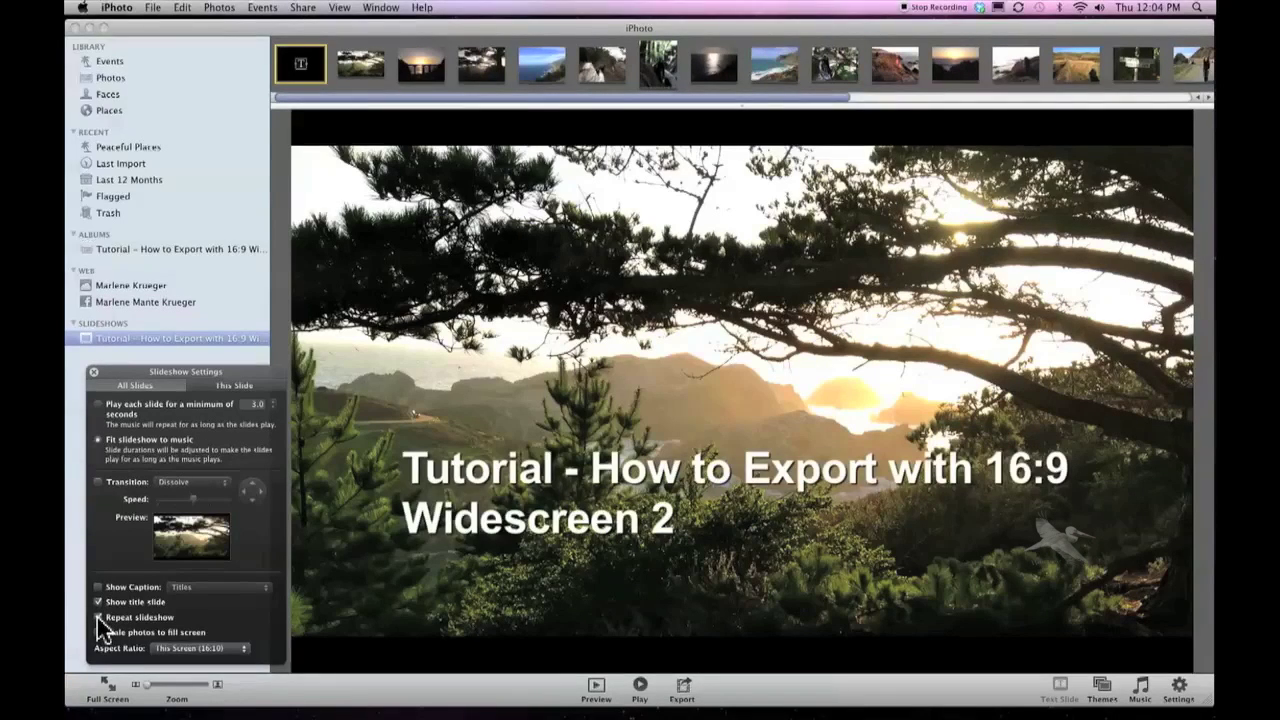
- Turn off repeat, scale photos to fill the screen, and set aspect ratio to HDTV (16:9)
{"action": "left_click", "coordinate": [99, 617]}
{"action": "left_click", "coordinate": [98, 632]}
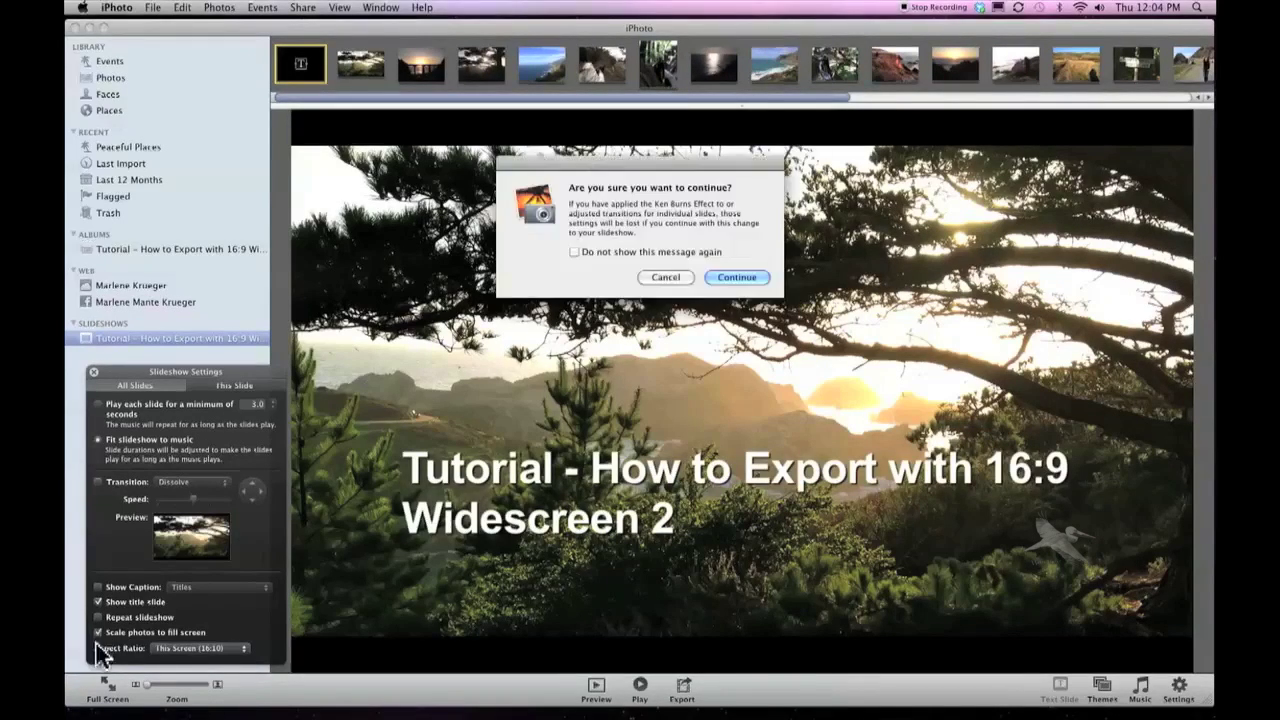
{"action": "left_click", "coordinate": [718, 277]}
{"action": "left_click", "coordinate": [246, 647]}
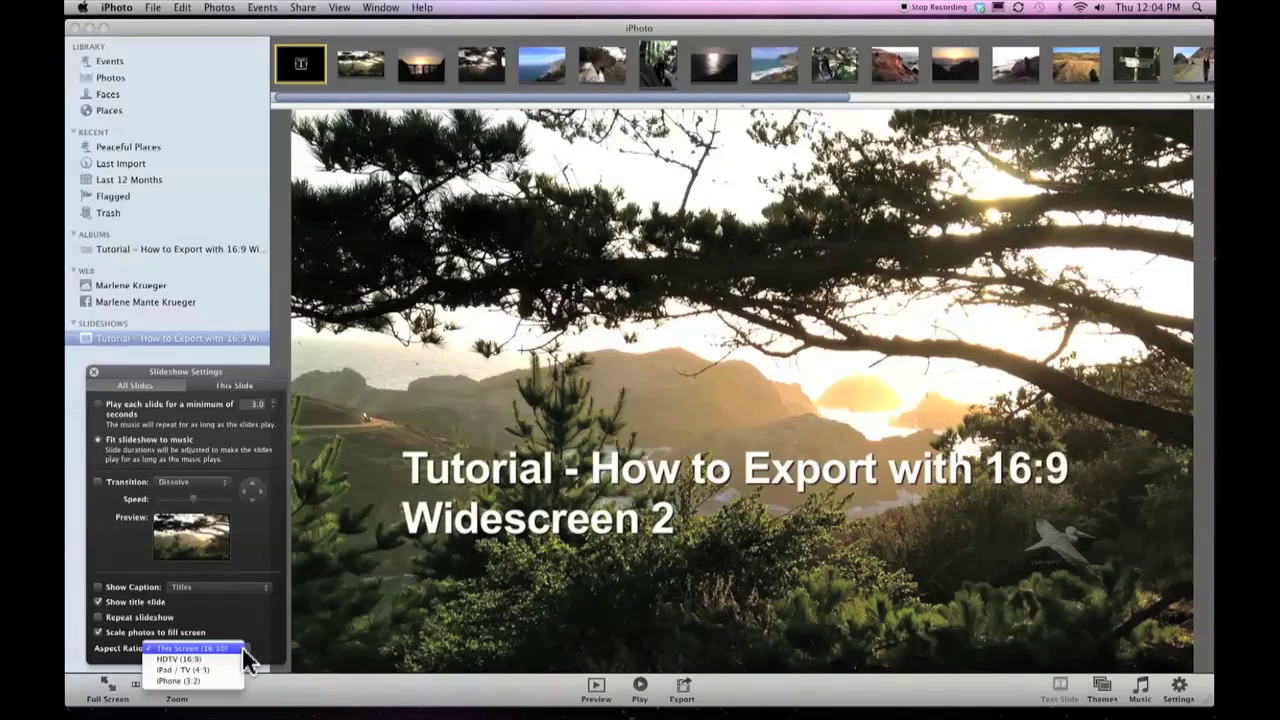
{"action": "left_click", "coordinate": [225, 659]}
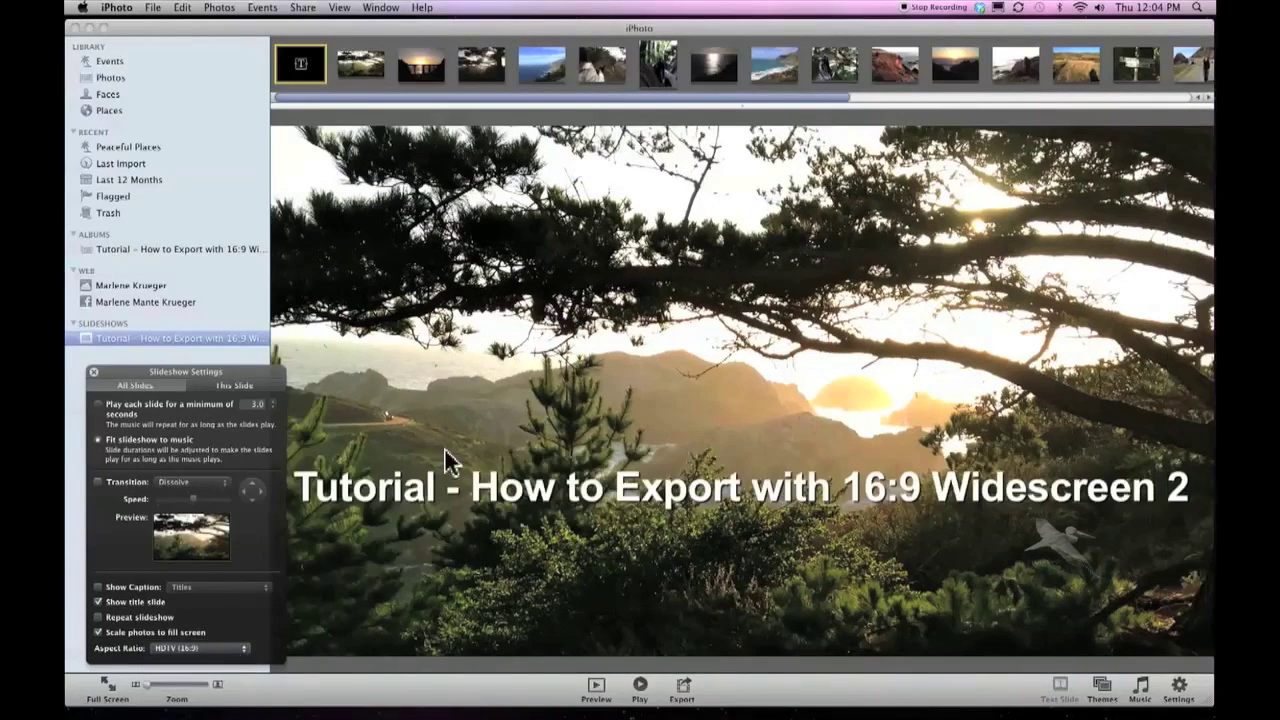
- Switch to per-slide settings, select all slides, and turn on Ken Burns for them
{"action": "left_click", "coordinate": [232, 385]}
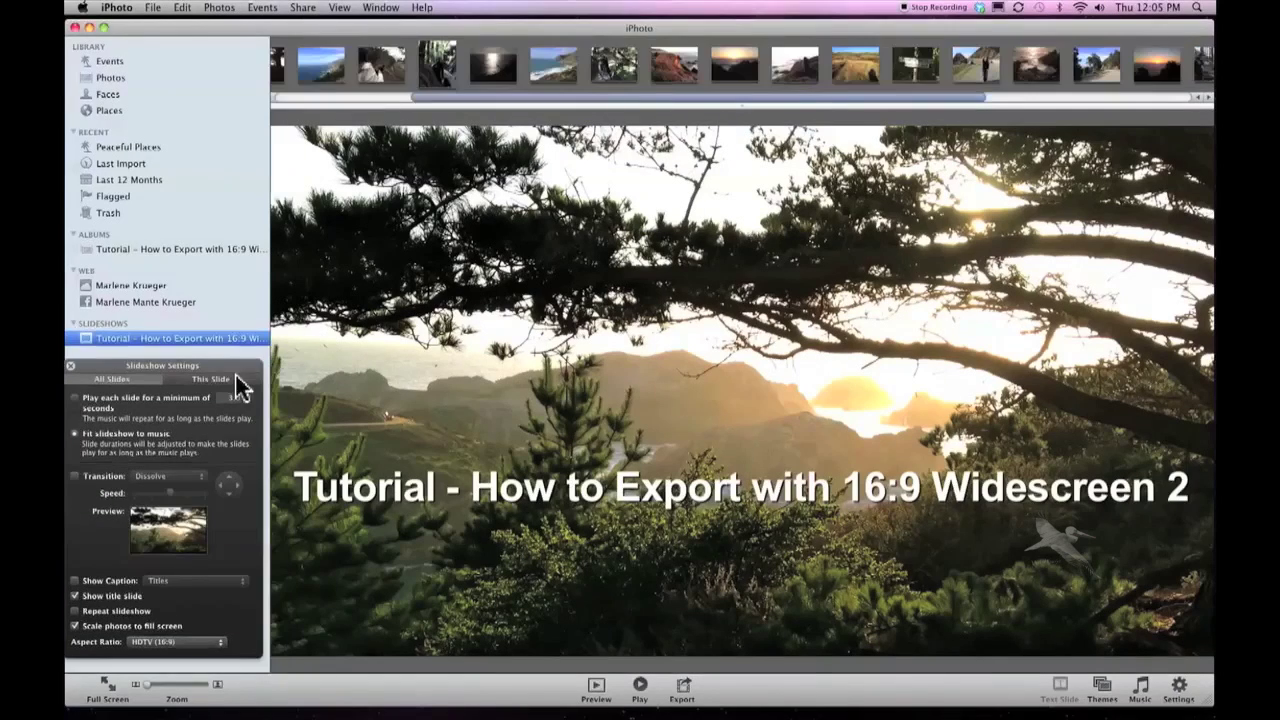
{"action": "left_click_drag", "start_coordinate": [236, 372], "coordinate": [243, 360]}
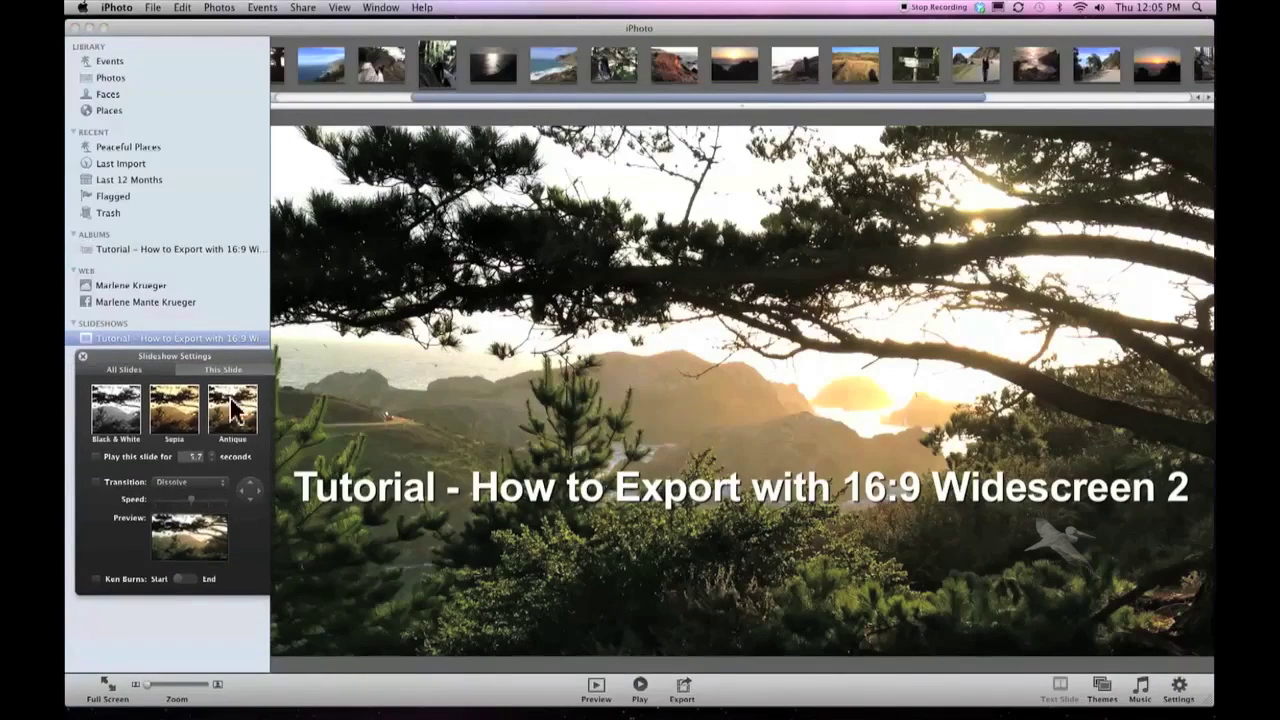
{"action": "left_click", "coordinate": [97, 580]}
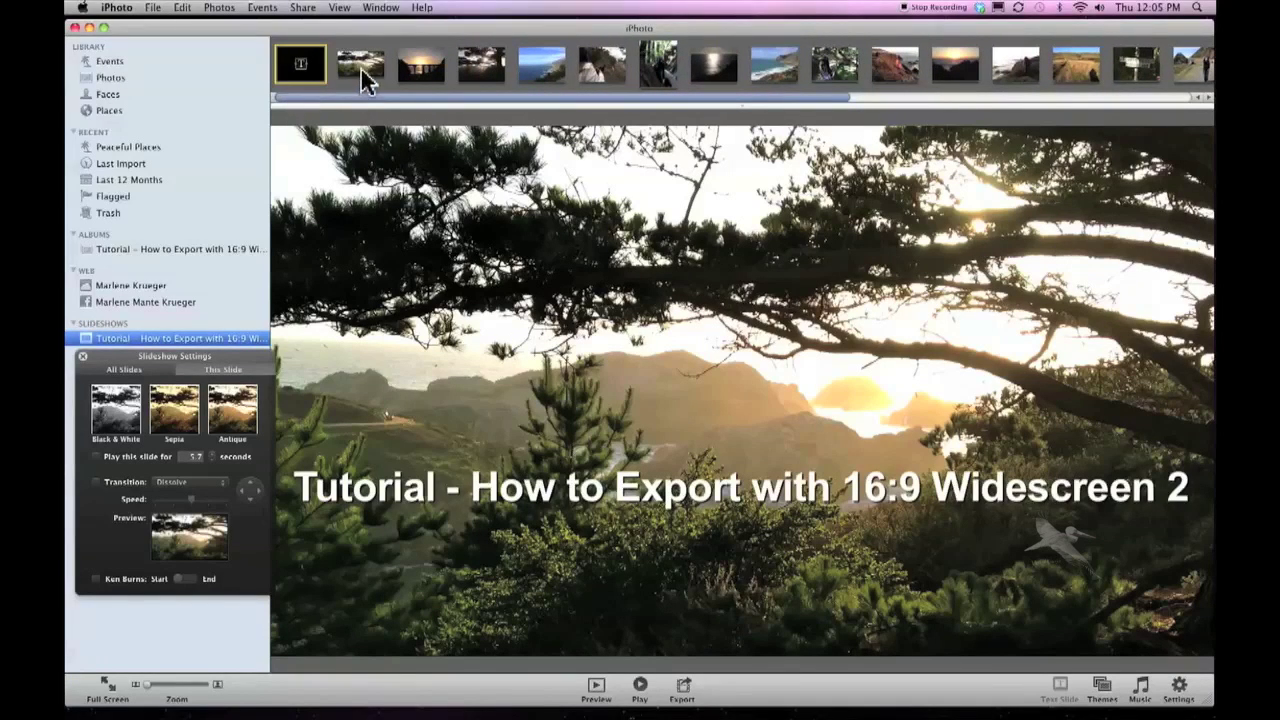
{"action": "left_click", "coordinate": [363, 78]}
{"action": "key", "text": "super+a"}
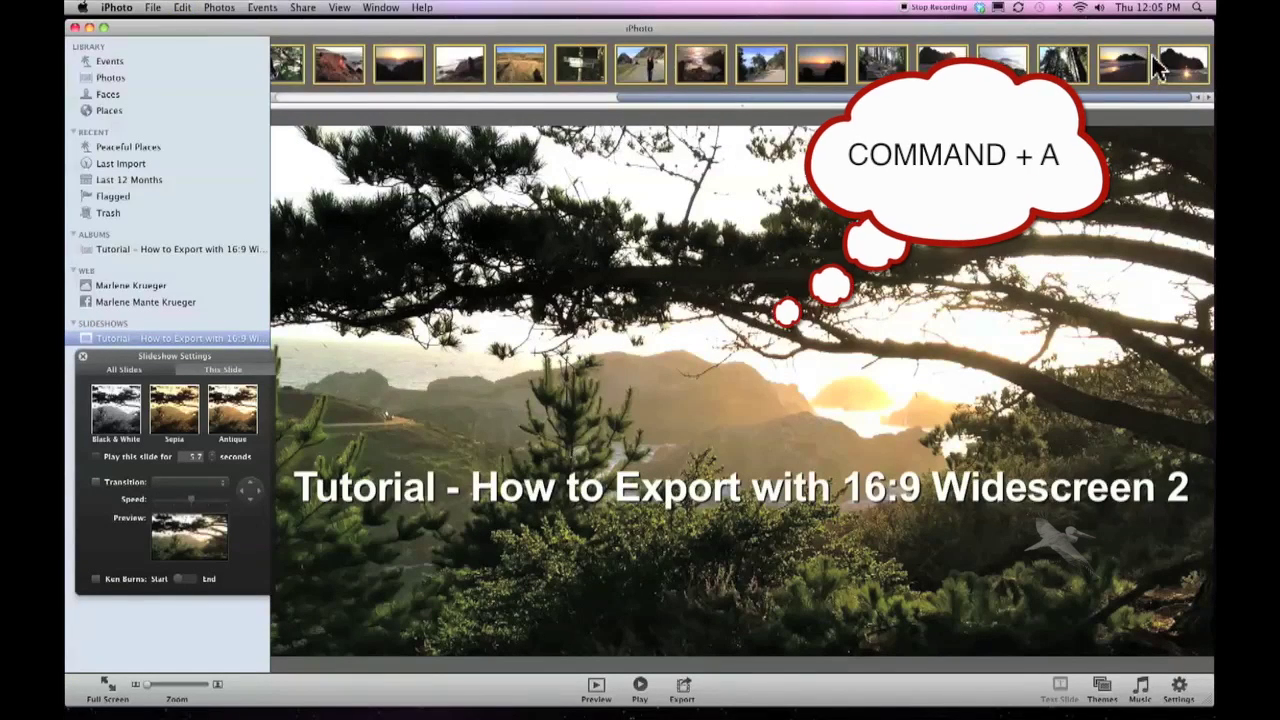
{"action": "left_click_drag", "start_coordinate": [1155, 97], "coordinate": [830, 98]}
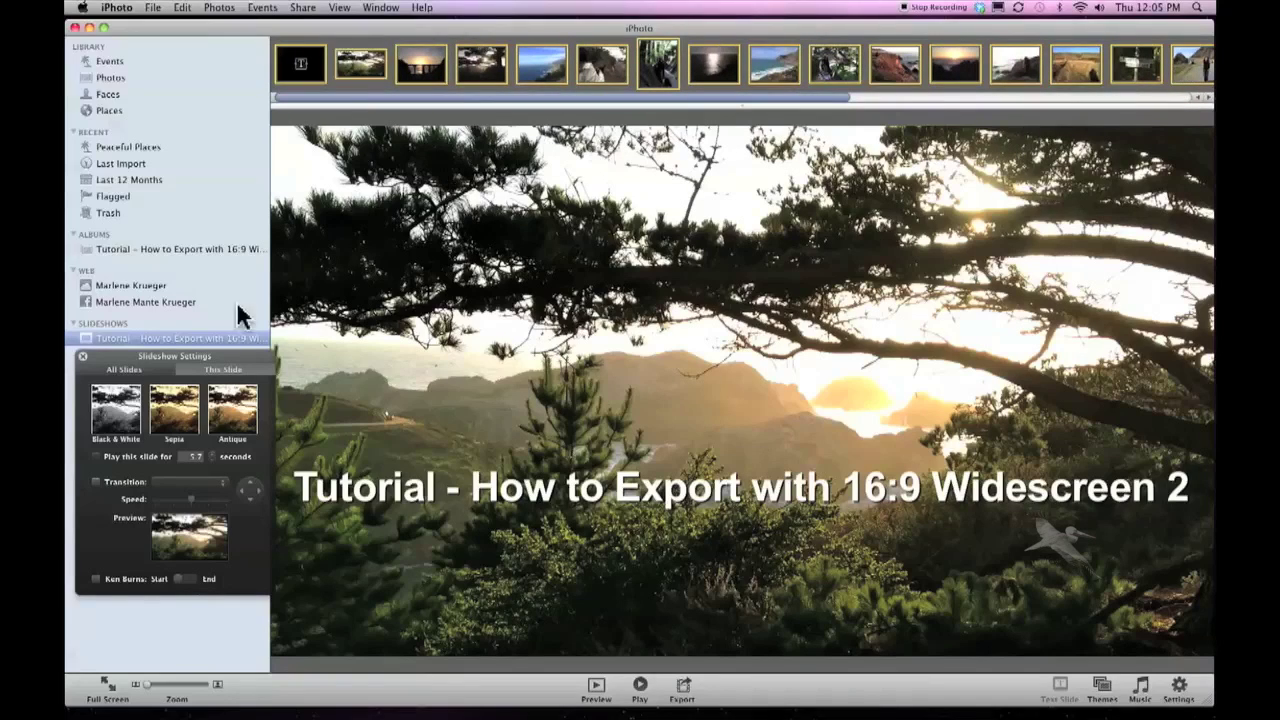
{"action": "left_click", "coordinate": [96, 580]}
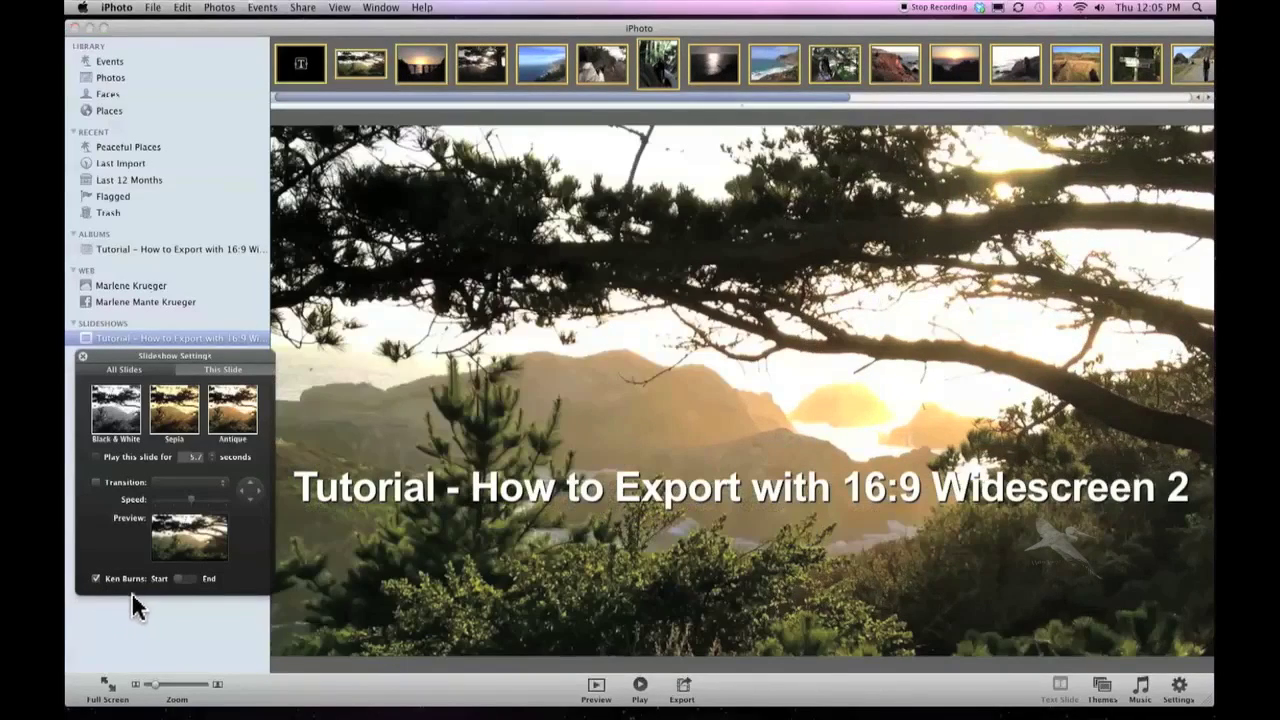
{"action": "left_click", "coordinate": [644, 542]}
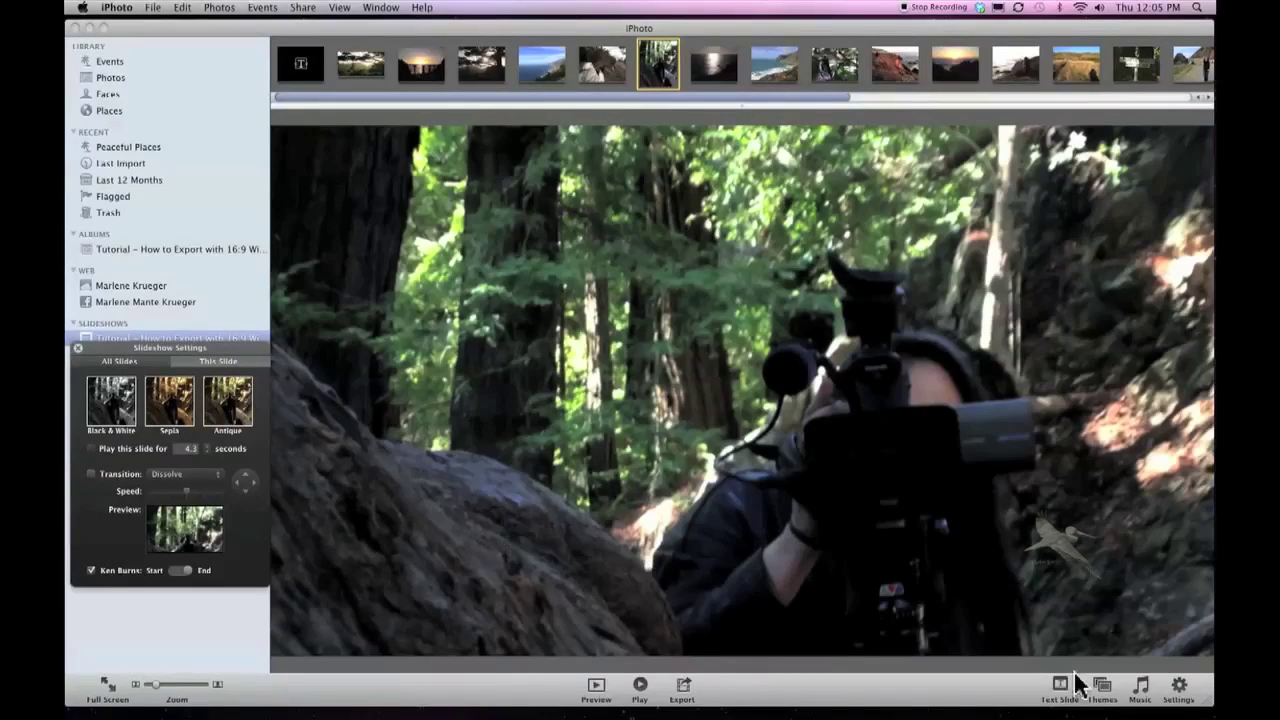
{"action": "left_click", "coordinate": [1141, 690]}
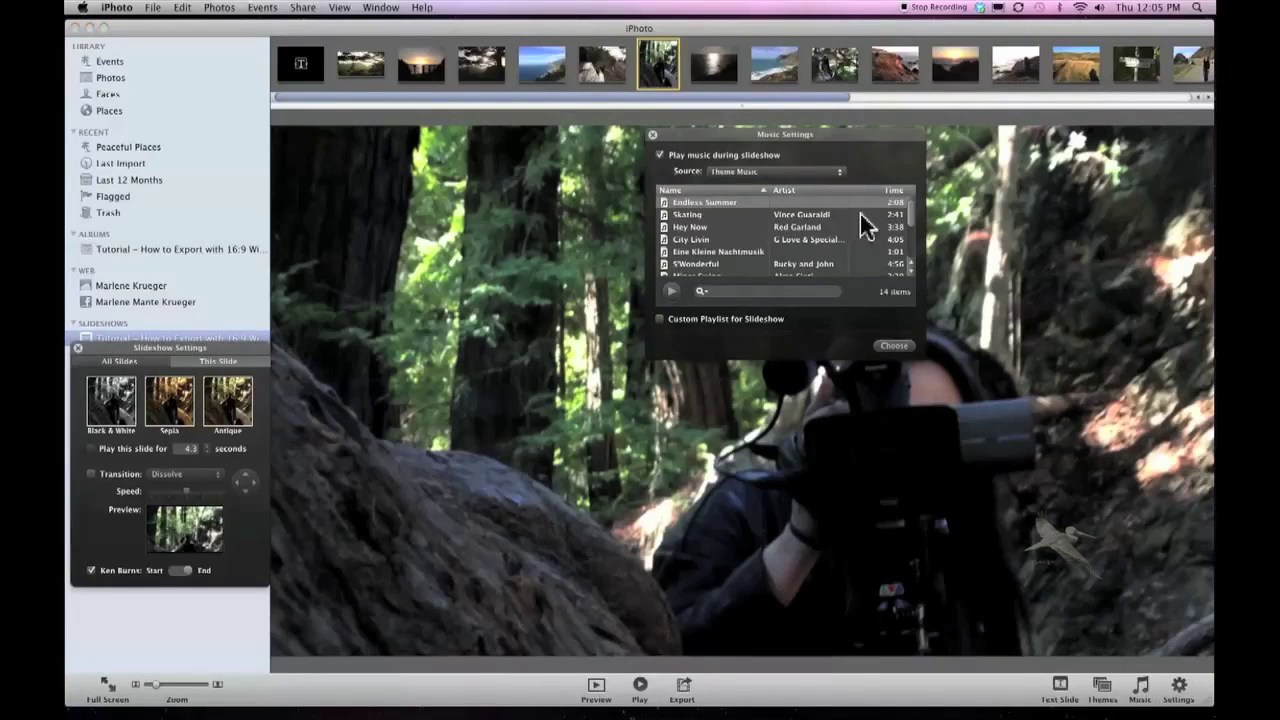
{"action": "left_click", "coordinate": [836, 171]}
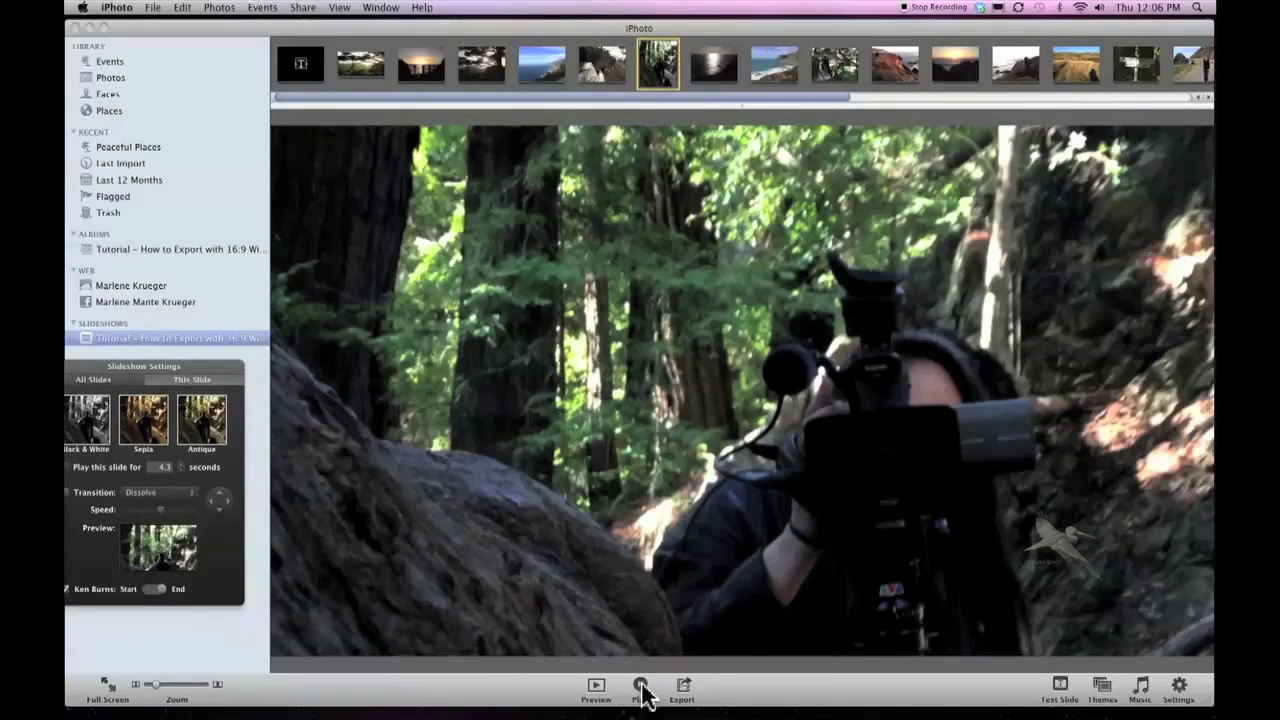
{"action": "left_click", "coordinate": [594, 690]}
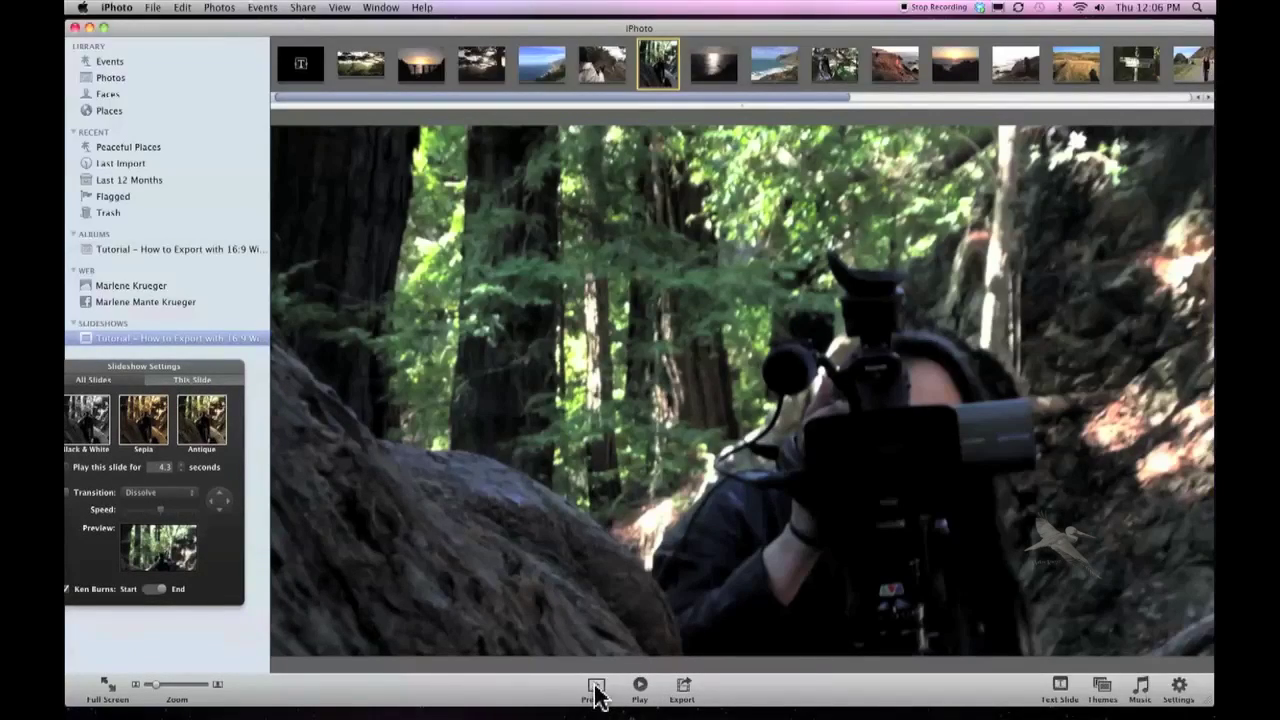
{"action": "left_click", "coordinate": [596, 690]}
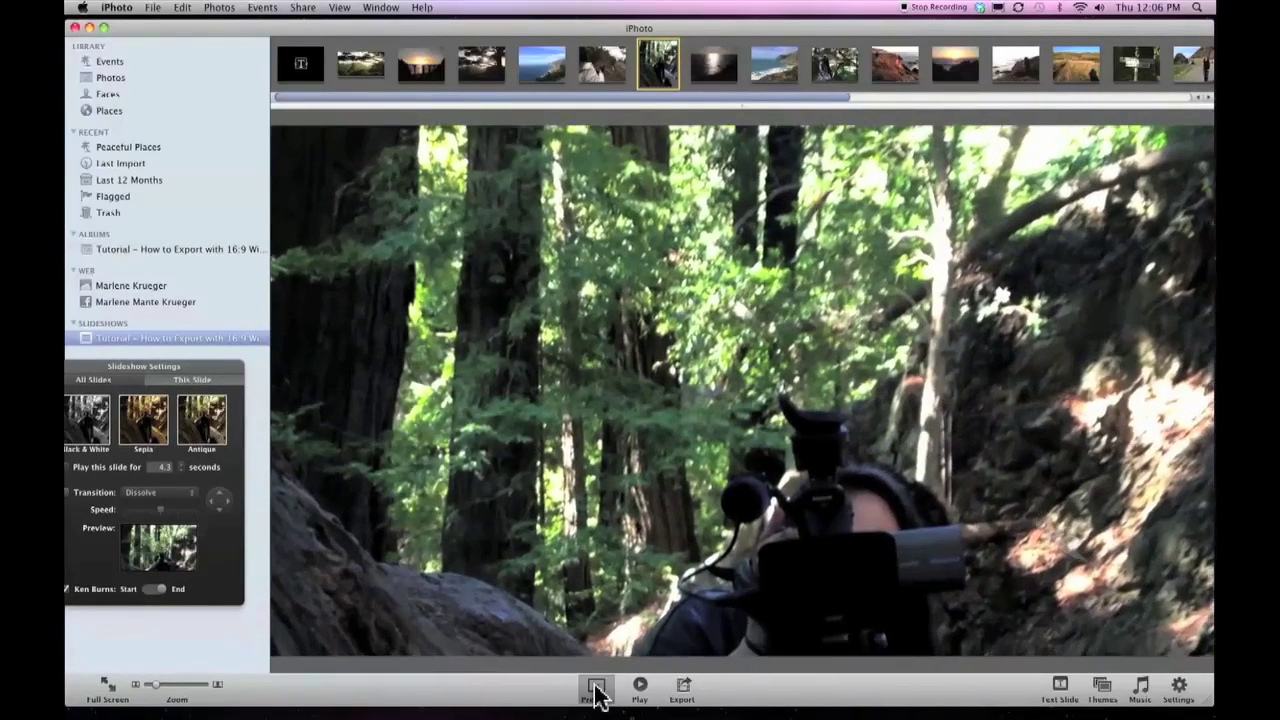
{"action": "left_click", "coordinate": [594, 690]}
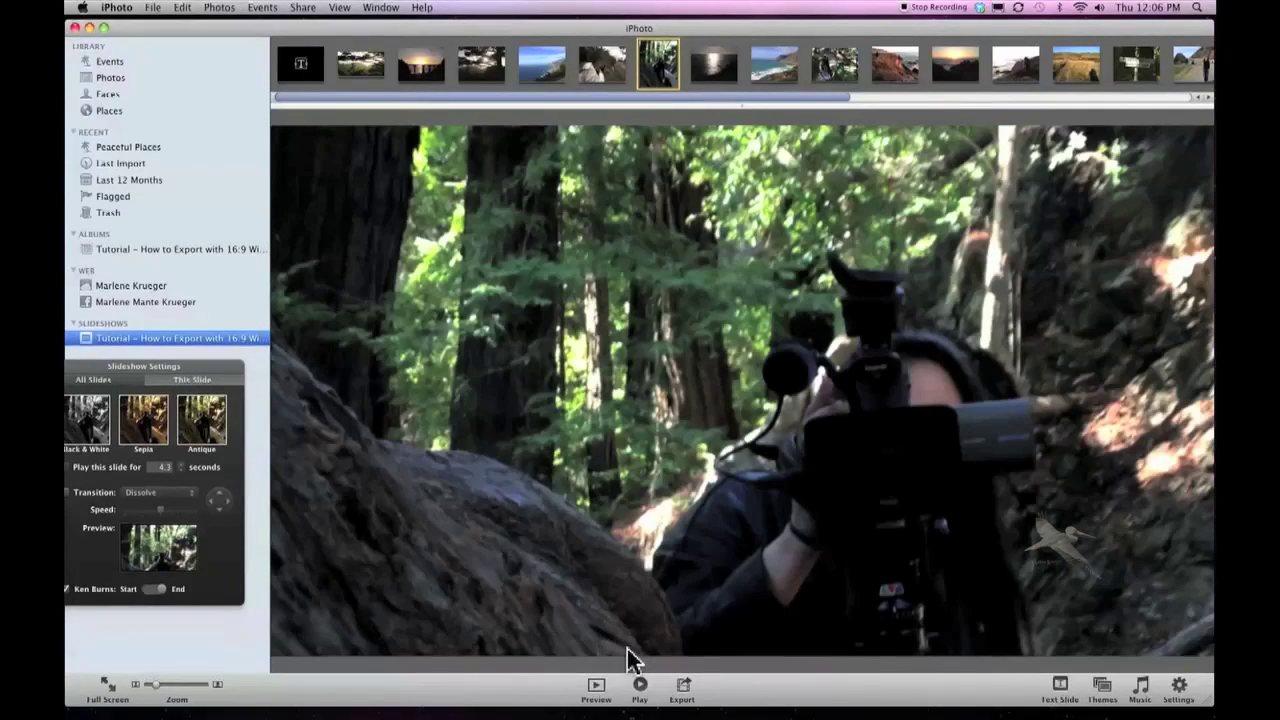
- Start a custom QuickTime export into Movies, named 'Tutorial - How to Export with 16_9 Widescreen.mov'
{"action": "left_click", "coordinate": [684, 690]}
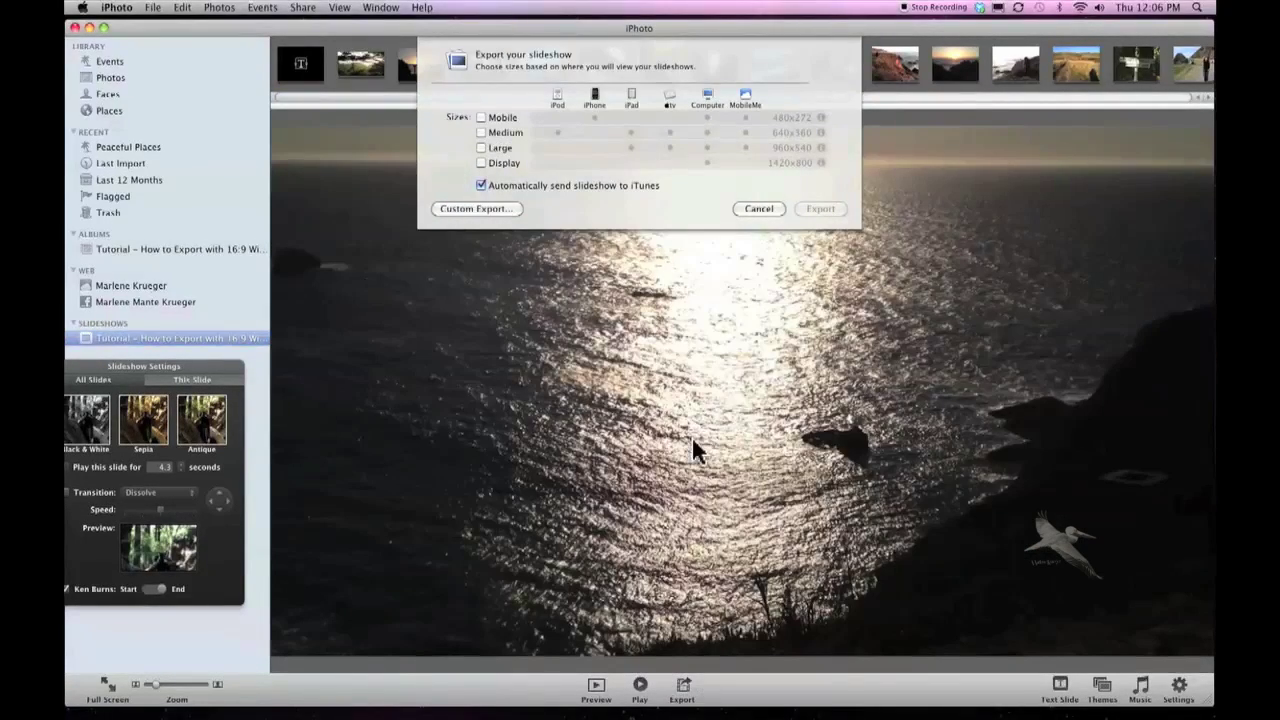
{"action": "left_click", "coordinate": [452, 204]}
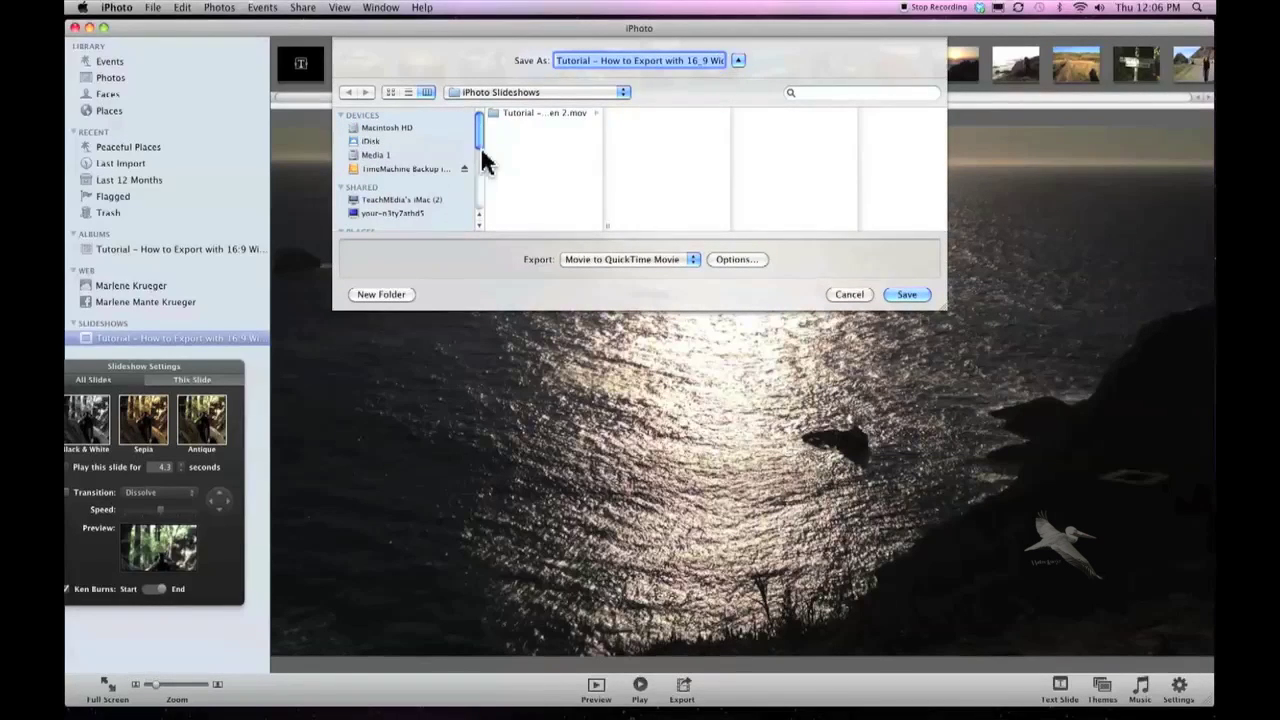
{"action": "left_click_drag", "start_coordinate": [482, 150], "coordinate": [420, 180]}
{"action": "left_click", "coordinate": [405, 194]}
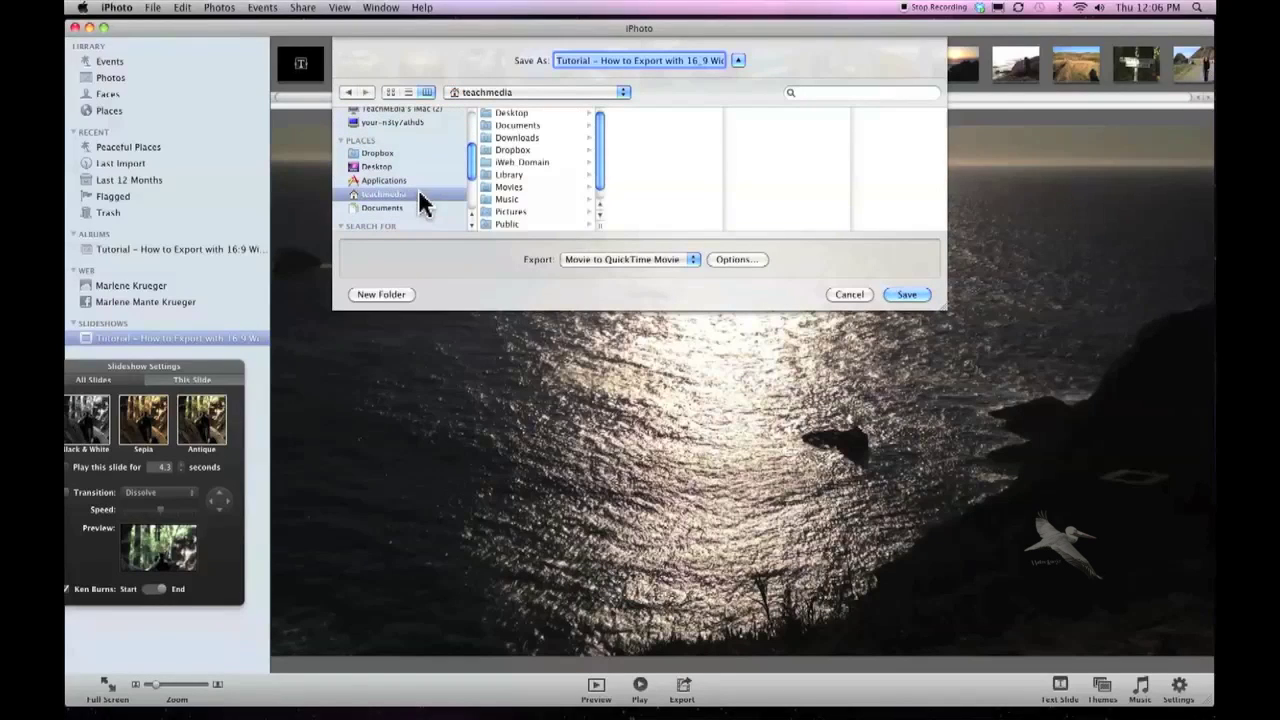
{"action": "left_click", "coordinate": [509, 187]}
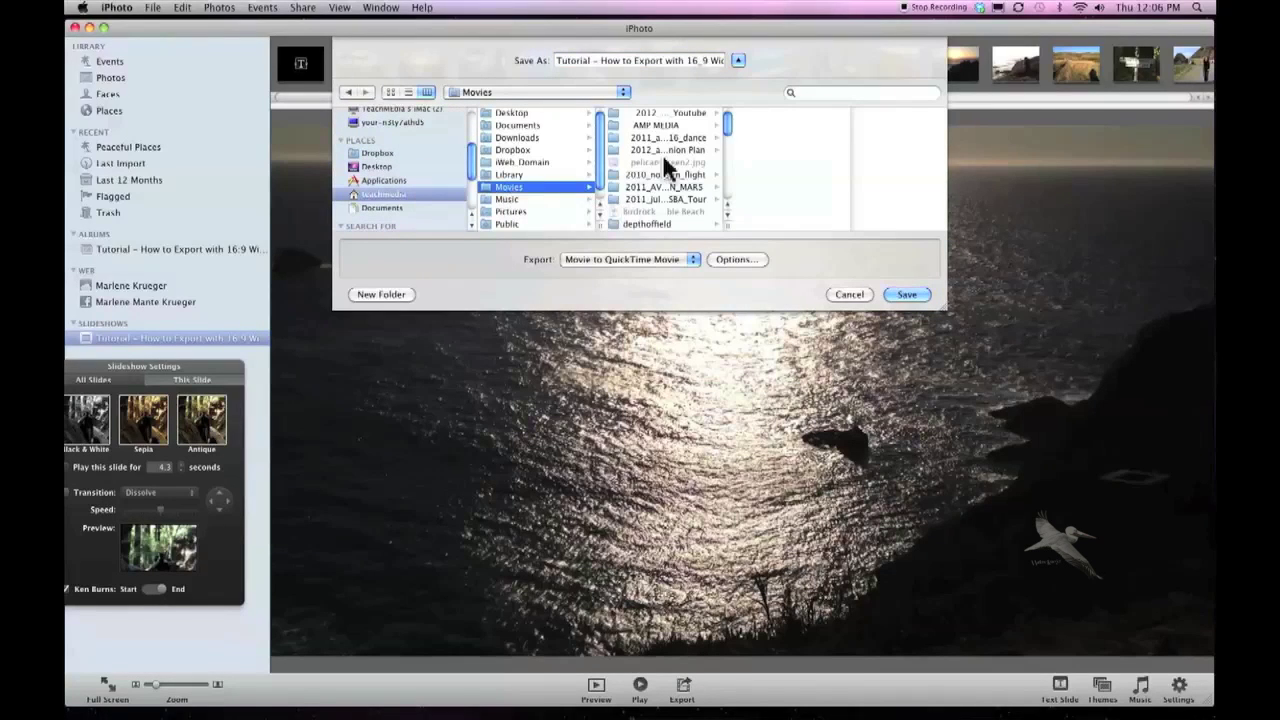
{"action": "left_click", "coordinate": [700, 60]}
{"action": "type", "text": "2.mov"}
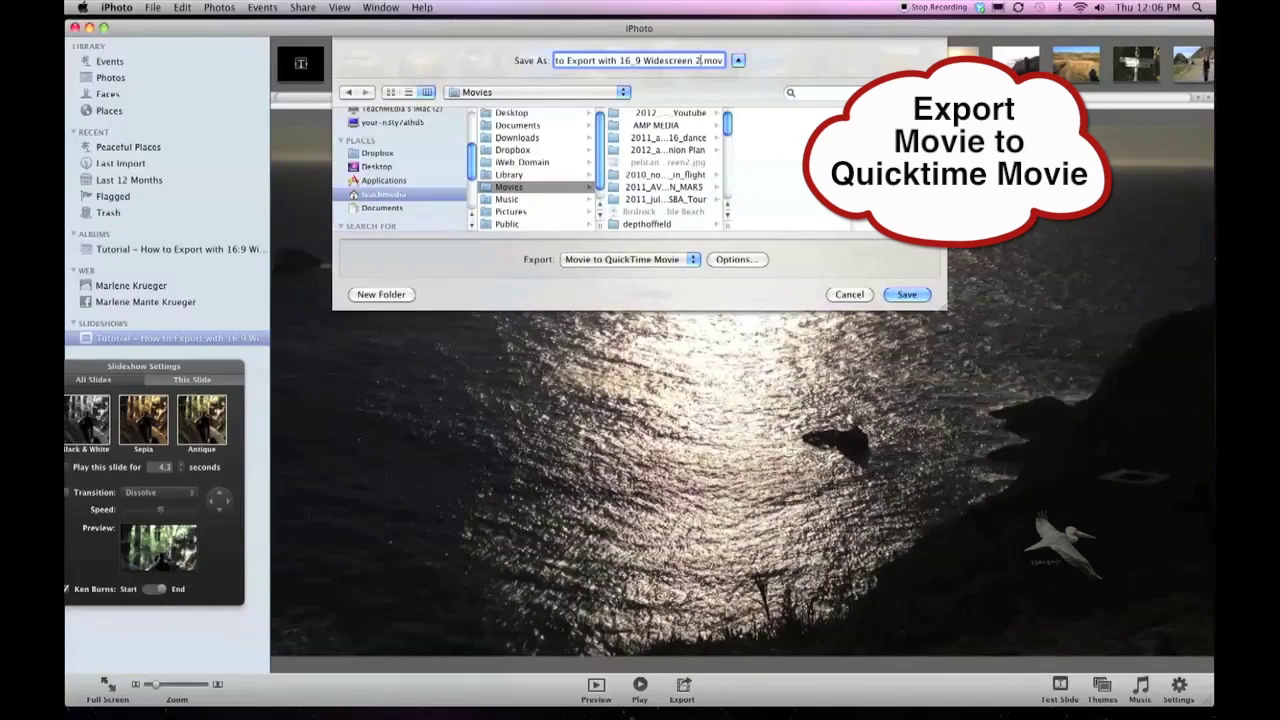
{"action": "key", "text": "BackSpace"}
{"action": "key", "text": "BackSpace"}
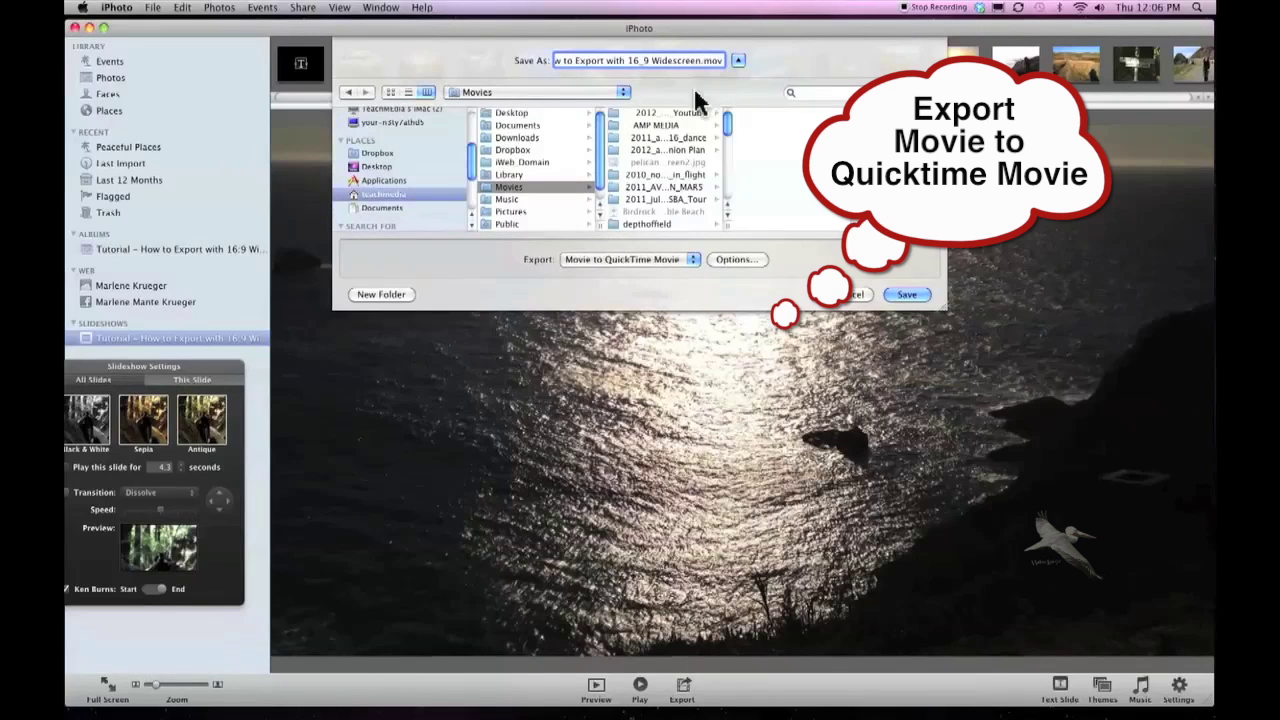
- Keep the H.264 compression settings and choose HD 1920 x 1080 16:9 as the export size
{"action": "left_click", "coordinate": [733, 262]}
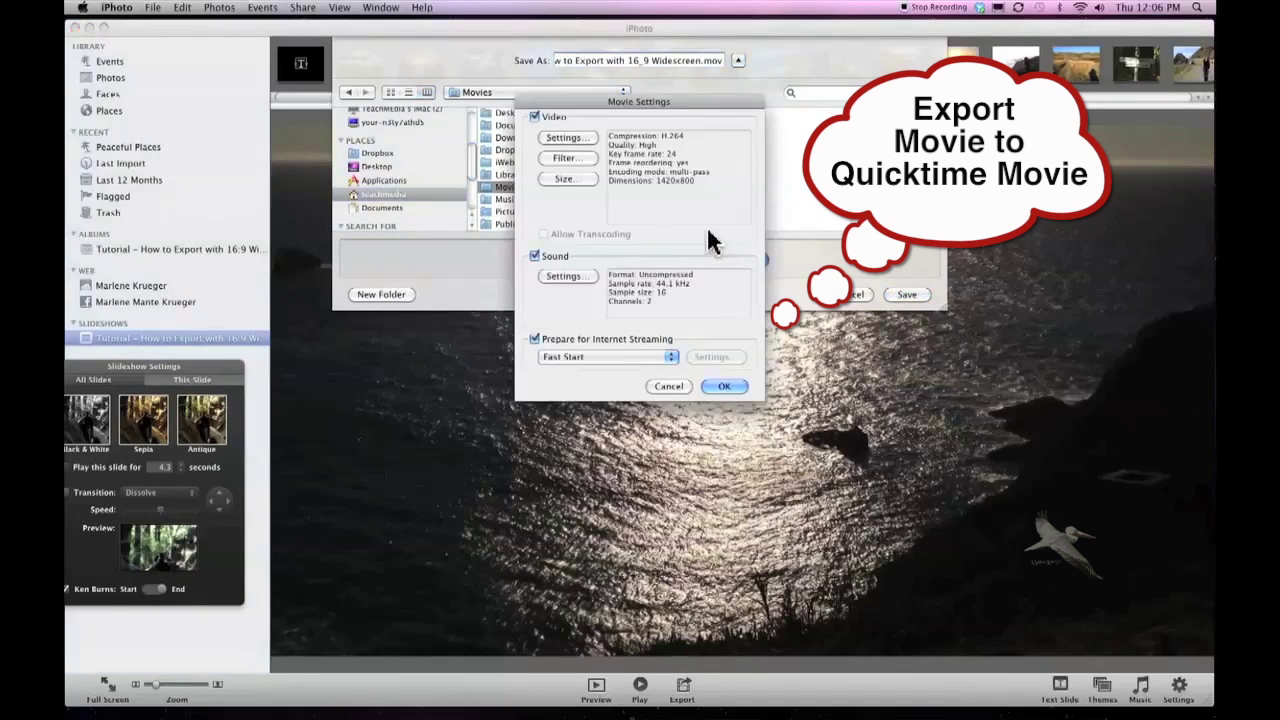
{"action": "left_click", "coordinate": [564, 139]}
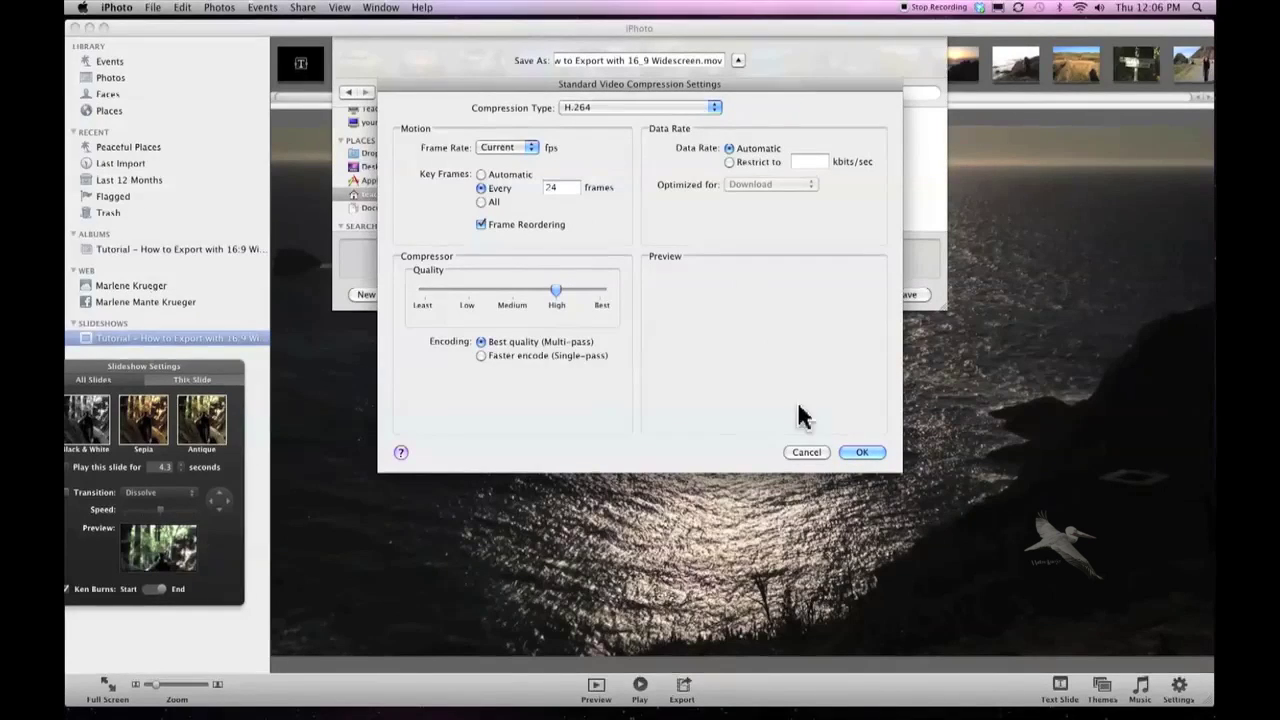
{"action": "left_click", "coordinate": [862, 453]}
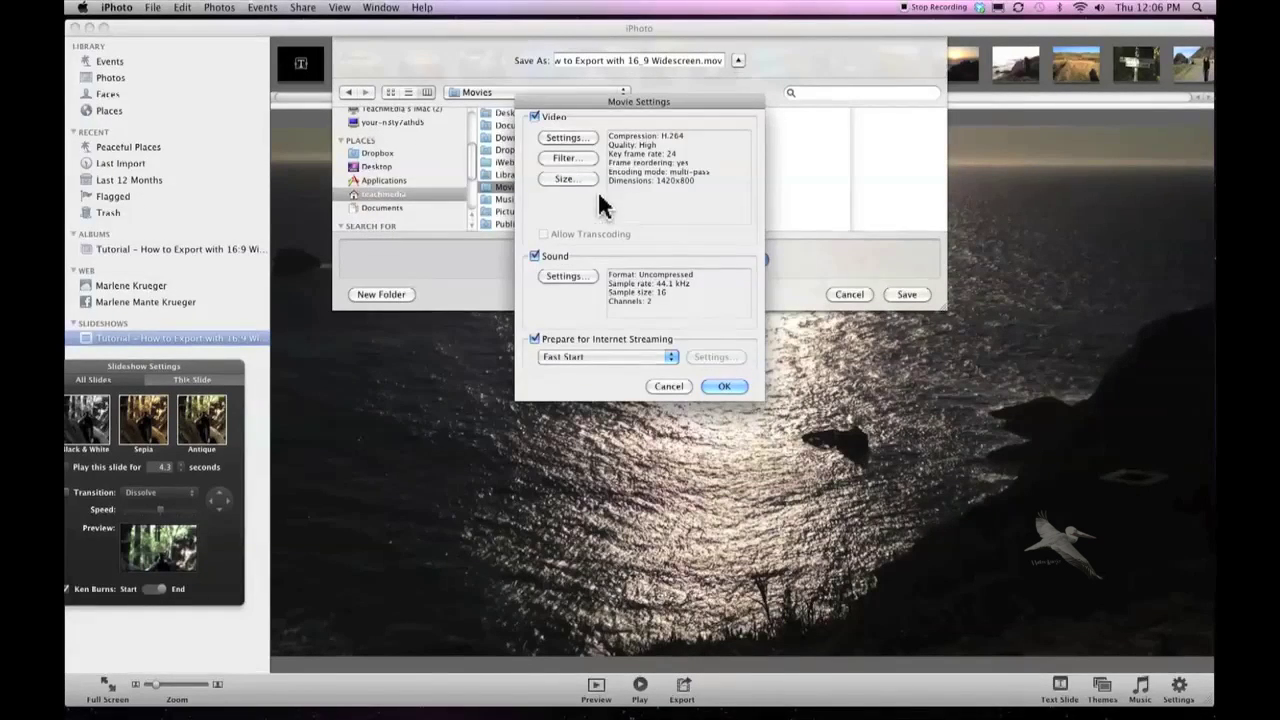
{"action": "left_click", "coordinate": [565, 179]}
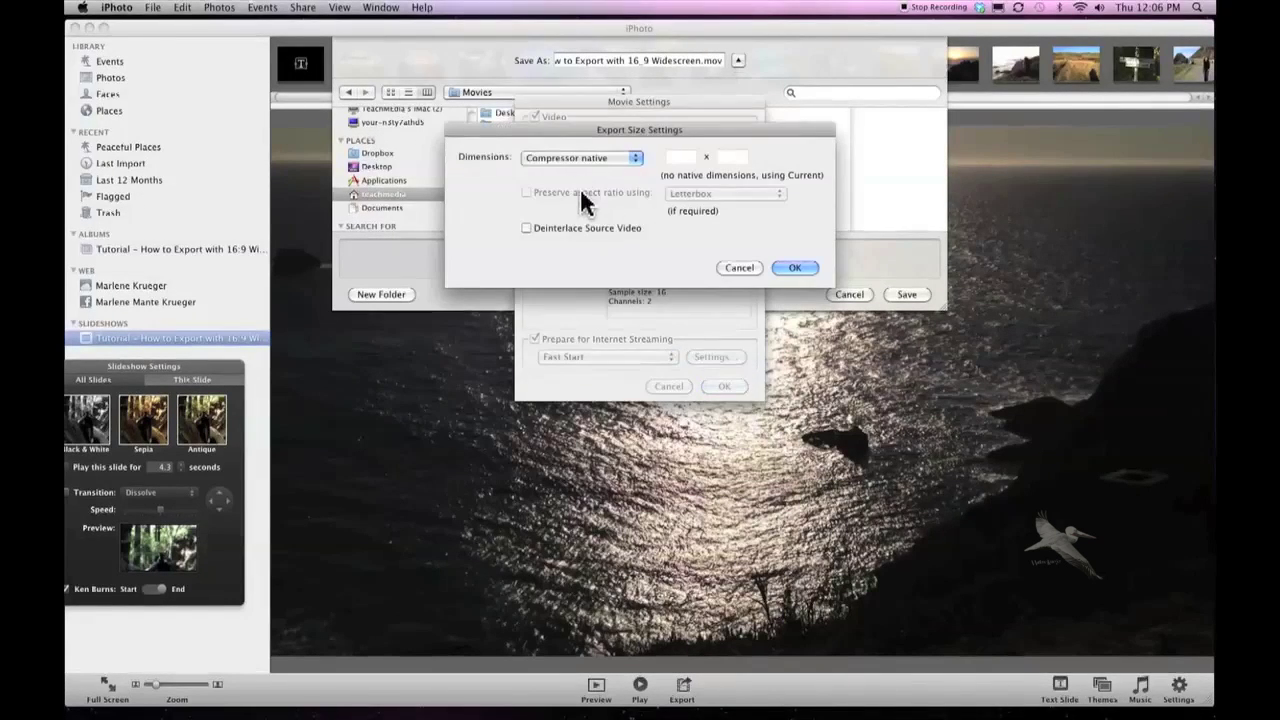
{"action": "left_click", "coordinate": [636, 158]}
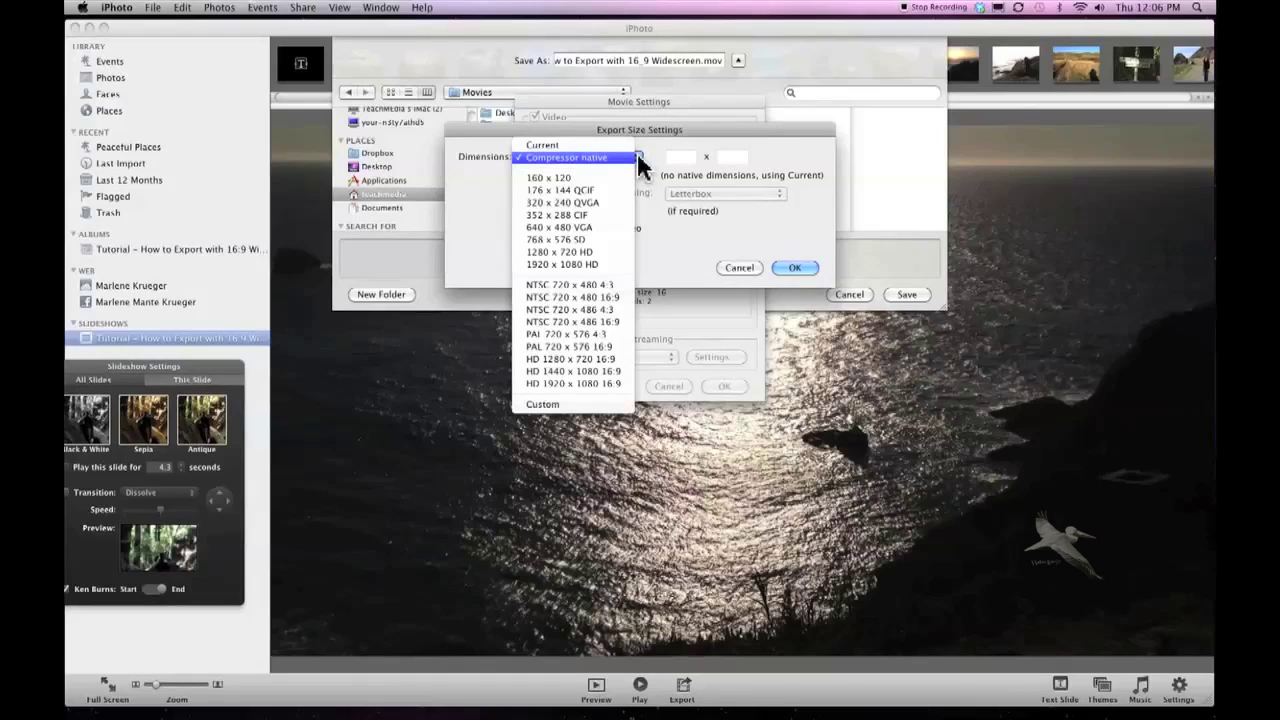
{"action": "left_click", "coordinate": [608, 381]}
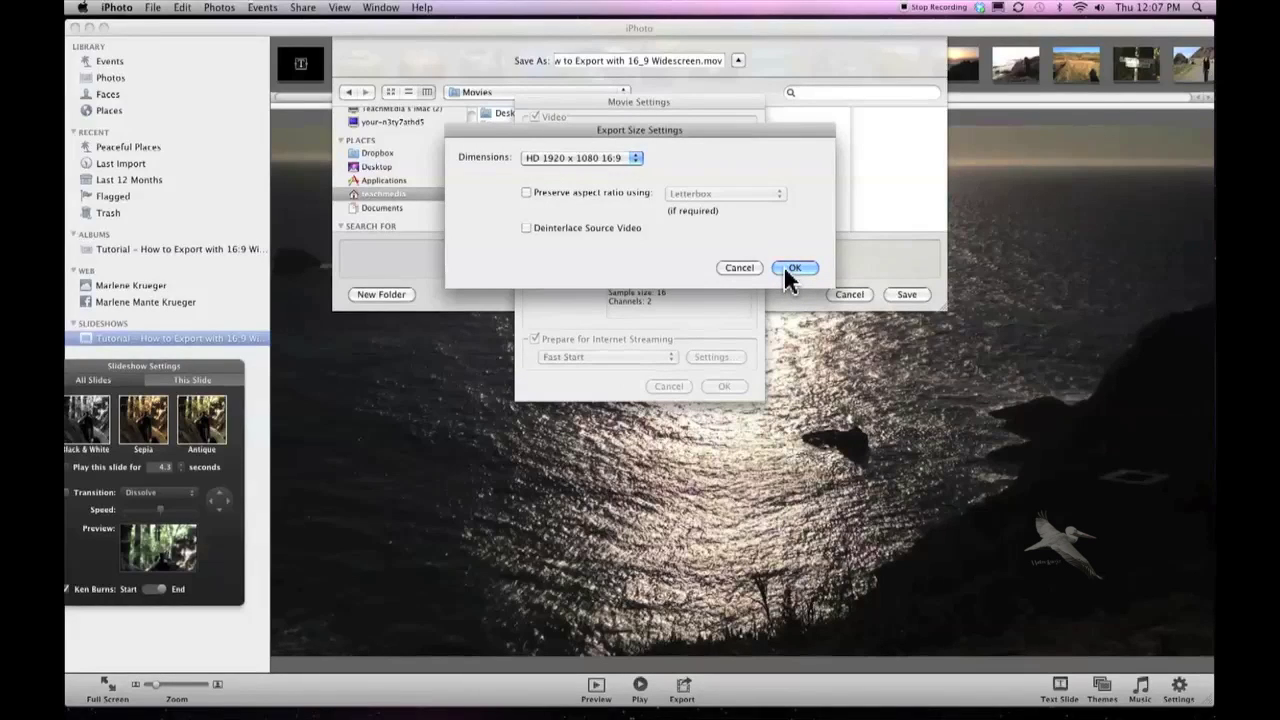
- Preserve aspect ratio using Crop, disable Prepare for Internet Streaming, and save the export
{"action": "left_click", "coordinate": [526, 193]}
{"action": "left_click", "coordinate": [779, 194]}
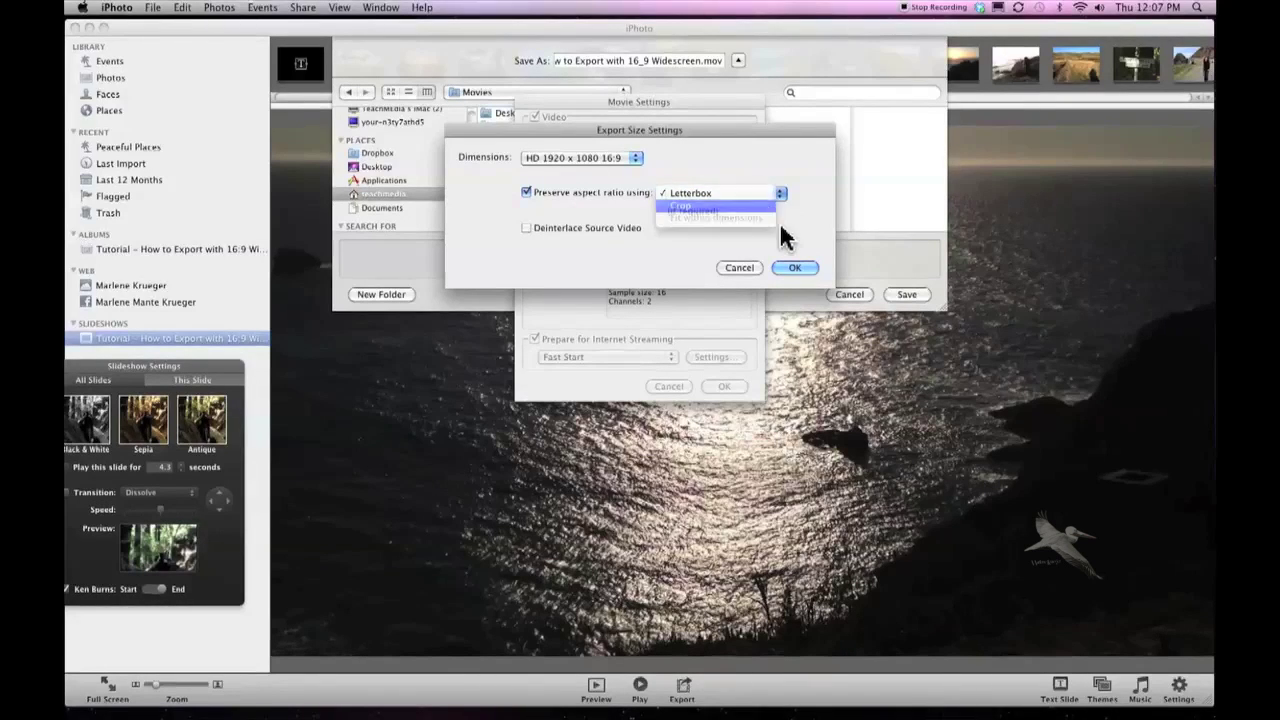
{"action": "left_click", "coordinate": [766, 206]}
{"action": "left_click", "coordinate": [794, 268]}
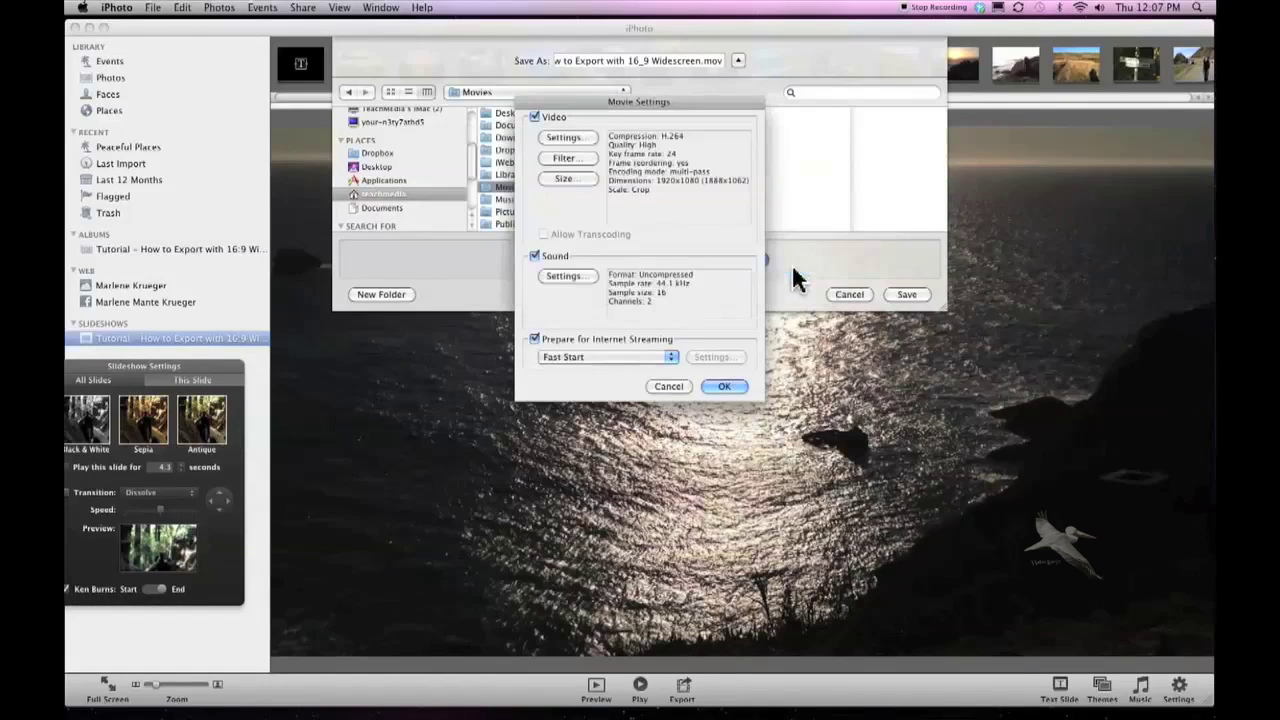
{"action": "left_click", "coordinate": [535, 339]}
{"action": "left_click", "coordinate": [726, 388]}
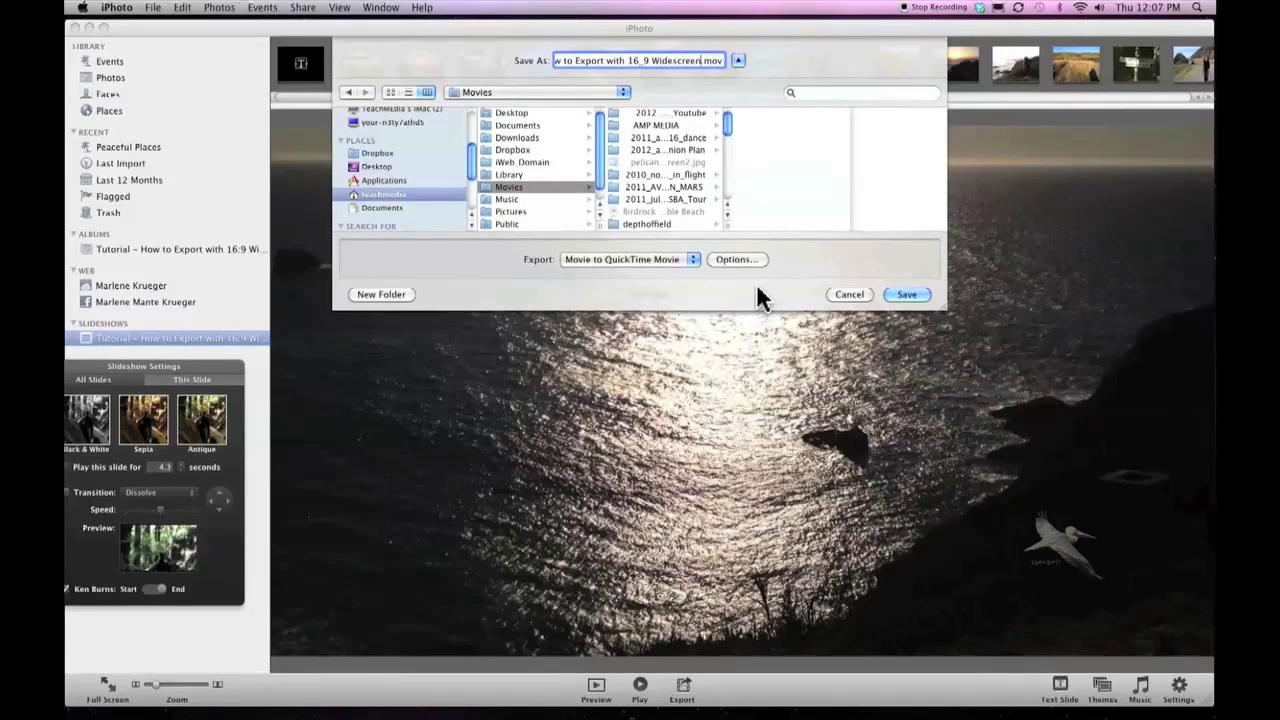
{"action": "left_click", "coordinate": [904, 294]}
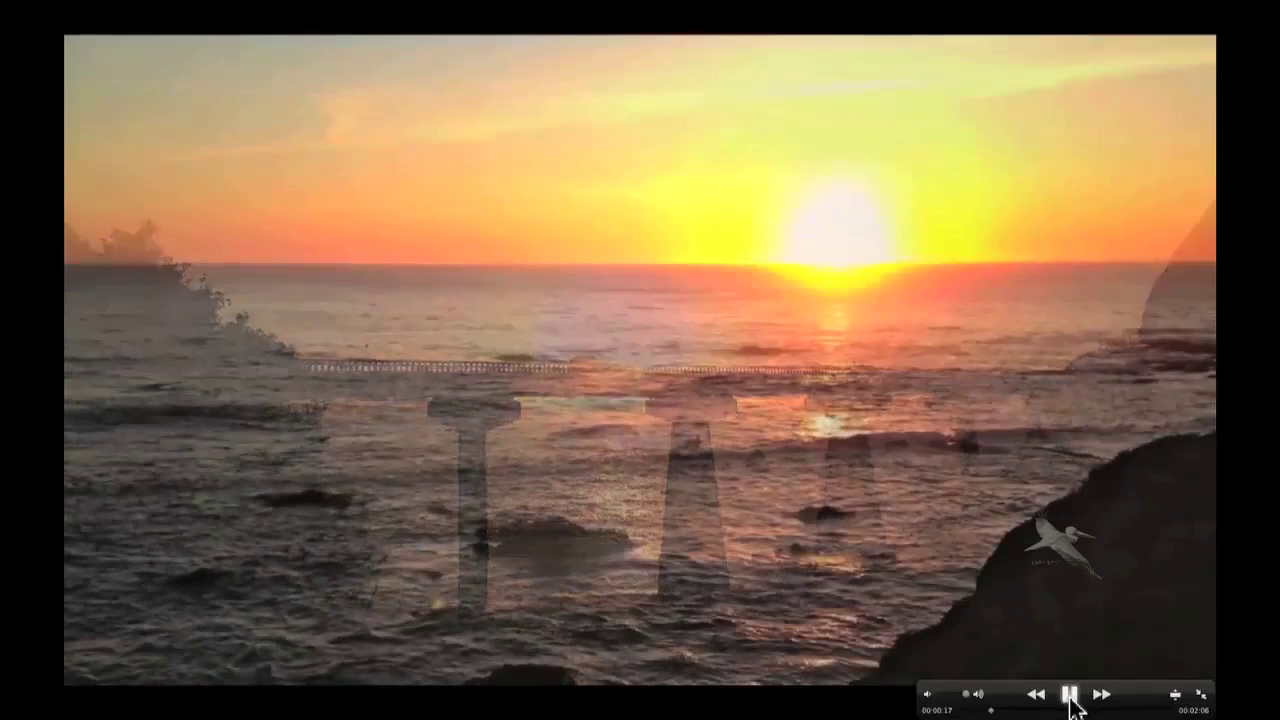
- Pause the widescreen movie, exit full screen, and move its window higher on screen
{"action": "left_click", "coordinate": [1071, 694]}
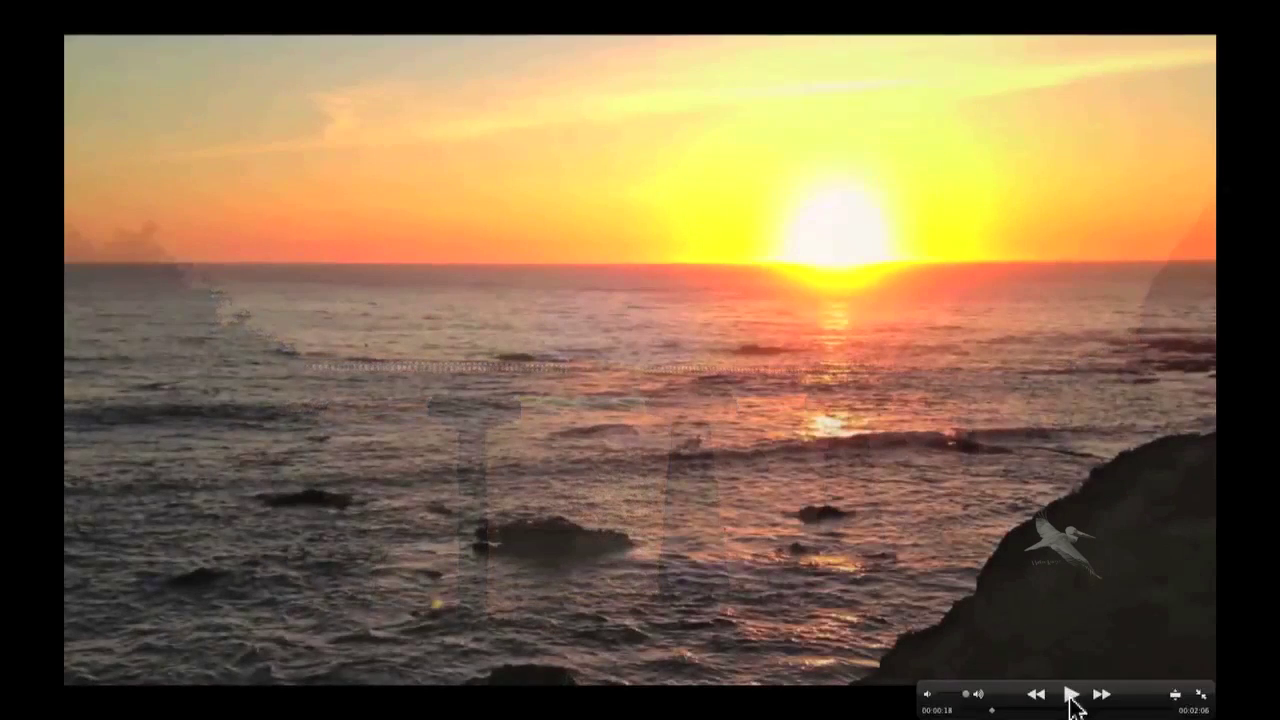
{"action": "left_click", "coordinate": [1202, 694]}
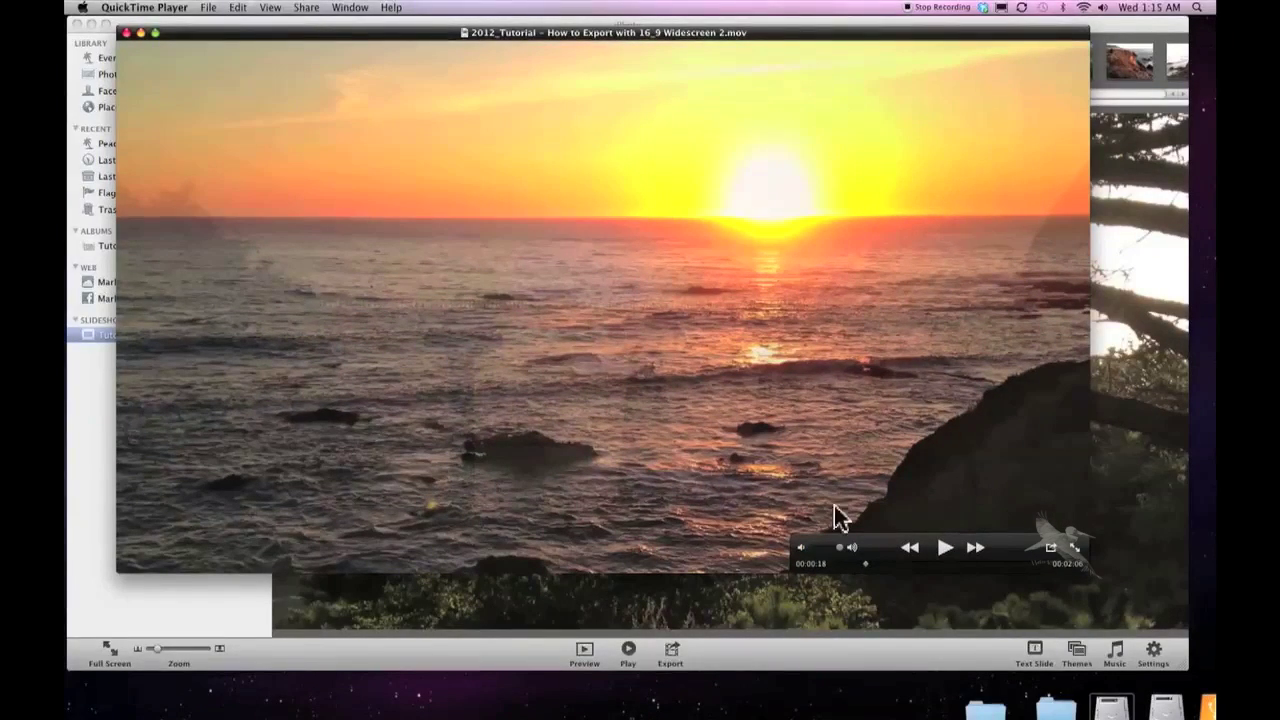
{"action": "left_click_drag", "start_coordinate": [443, 34], "coordinate": [484, 58]}
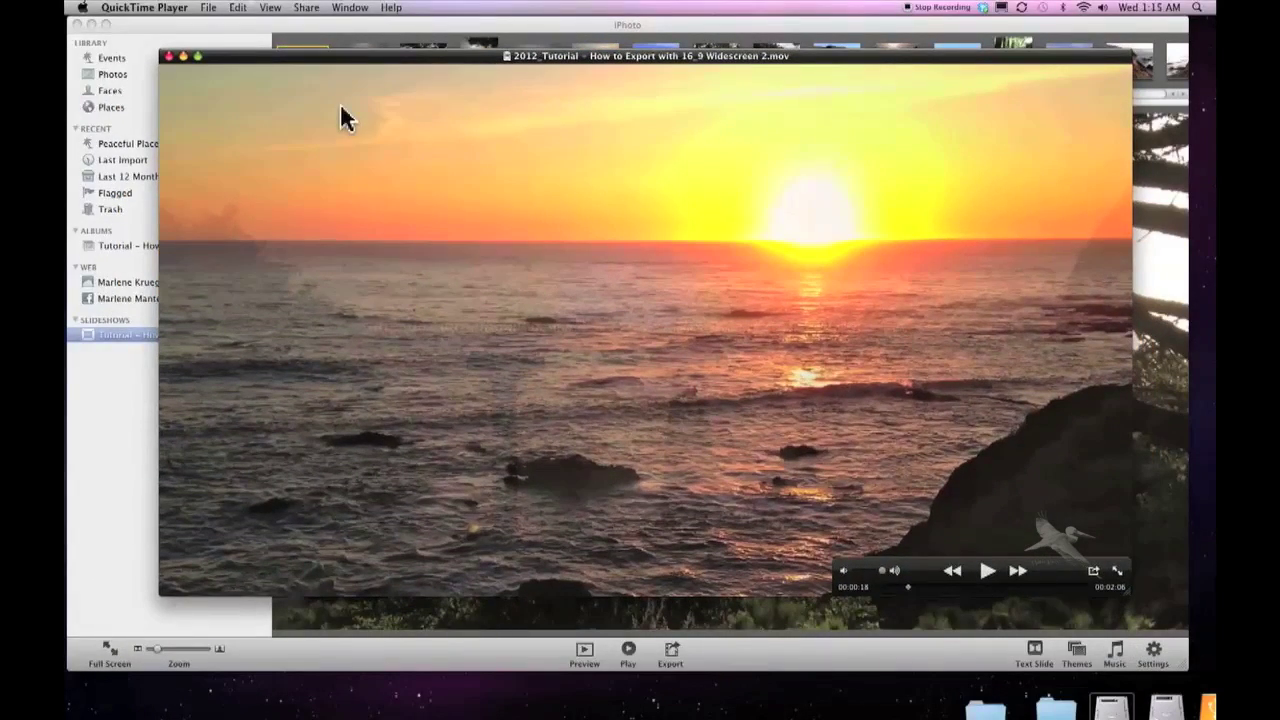
- Save a copy of the movie with Format HD 720p, named ending 'Widescreen 720p_h264'
{"action": "left_click", "coordinate": [212, 8]}
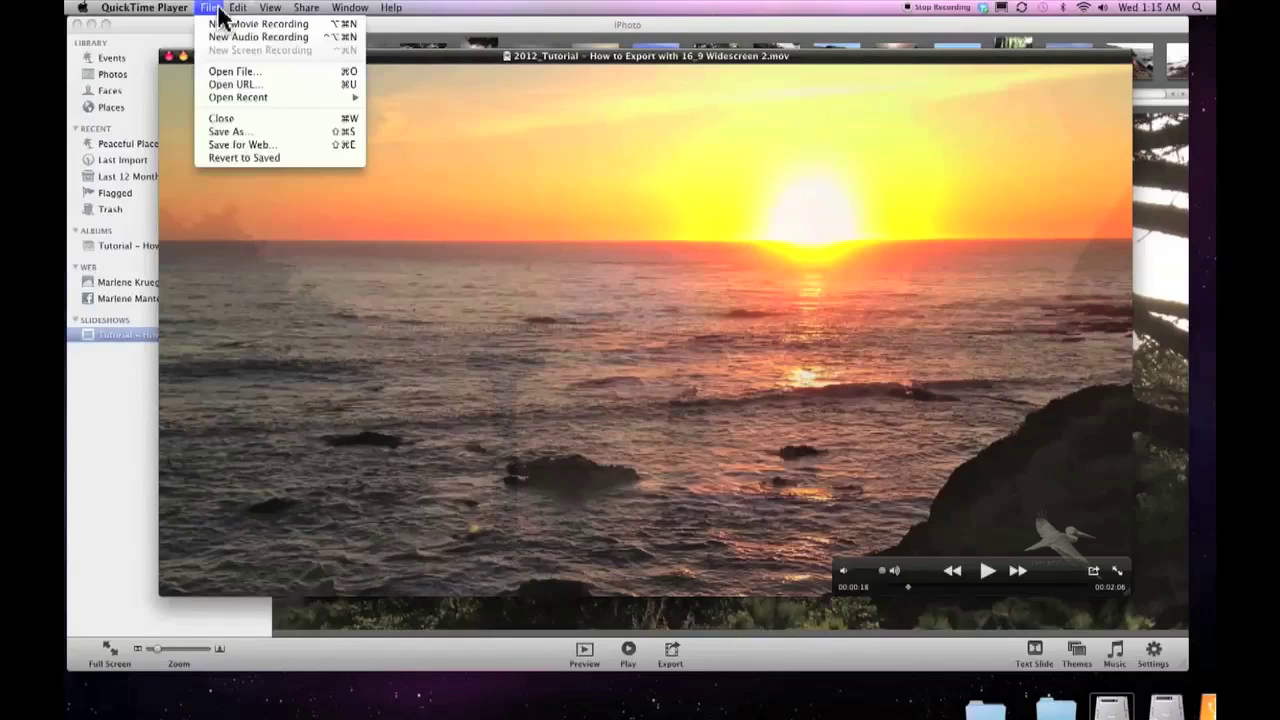
{"action": "left_click", "coordinate": [232, 134]}
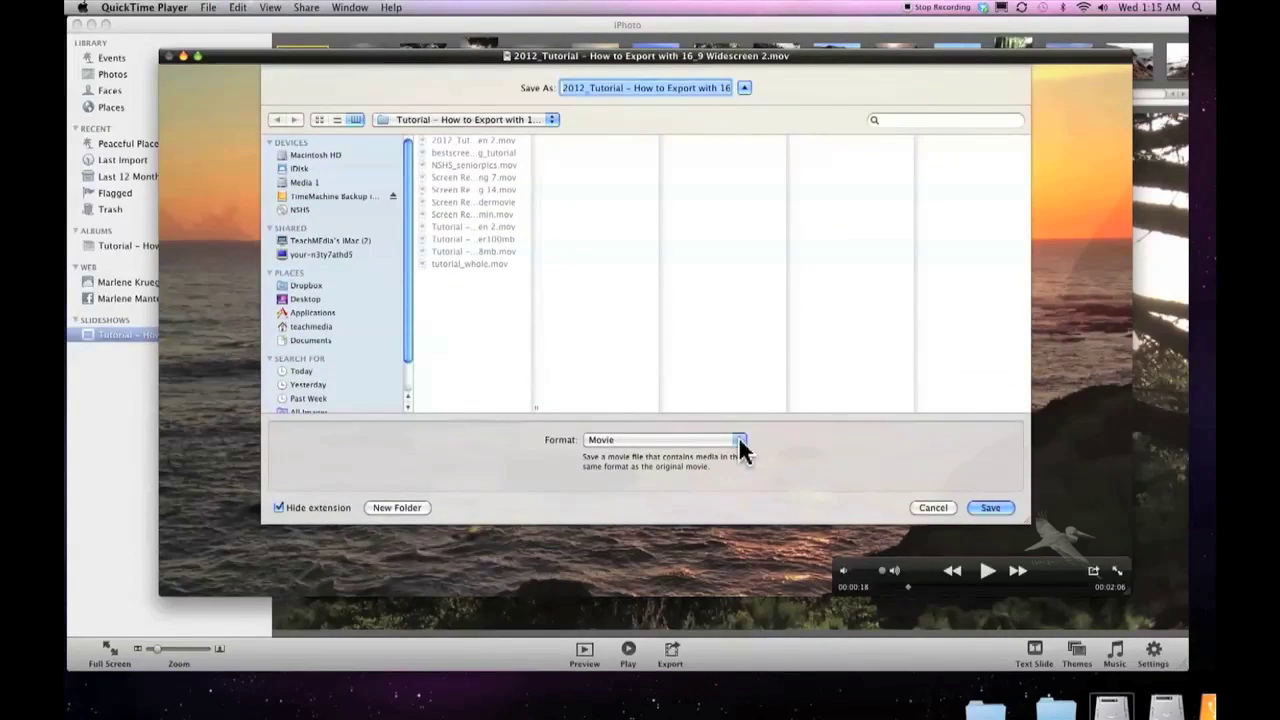
{"action": "left_click", "coordinate": [738, 440]}
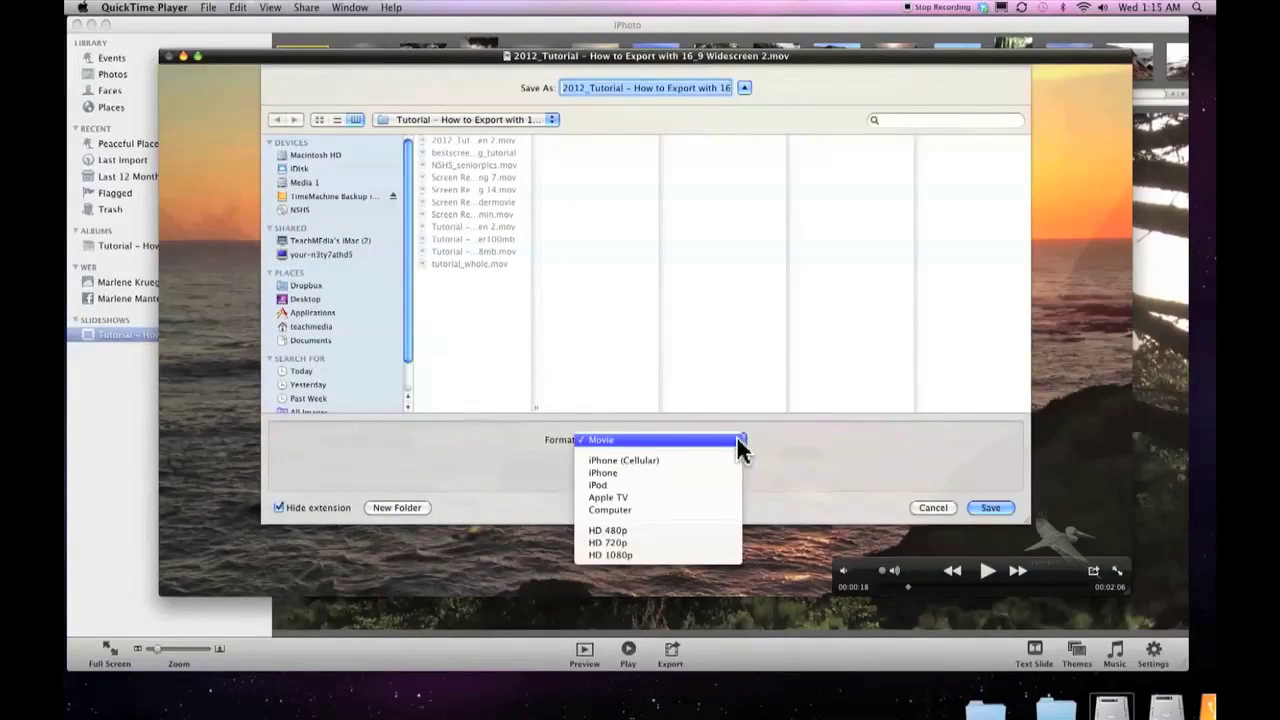
{"action": "left_click", "coordinate": [666, 545]}
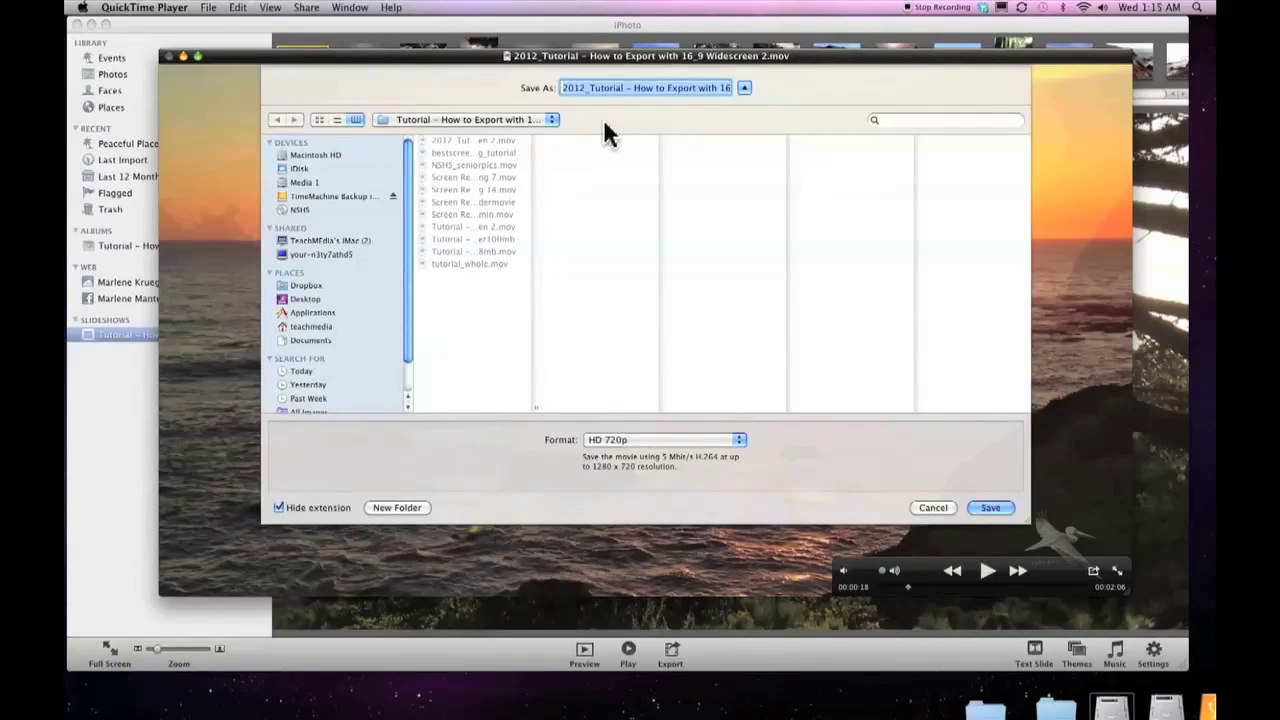
{"action": "left_click", "coordinate": [728, 88]}
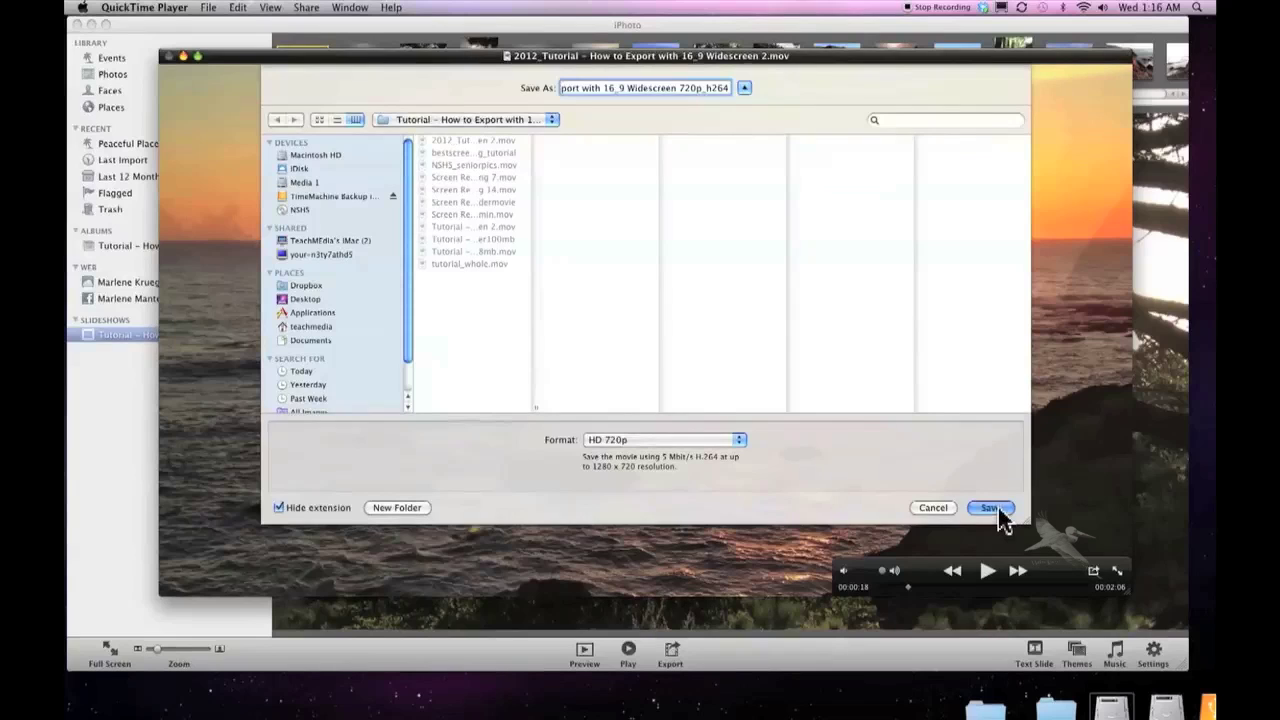
- Save the 720p copy and let its export run
{"action": "left_click", "coordinate": [990, 508]}
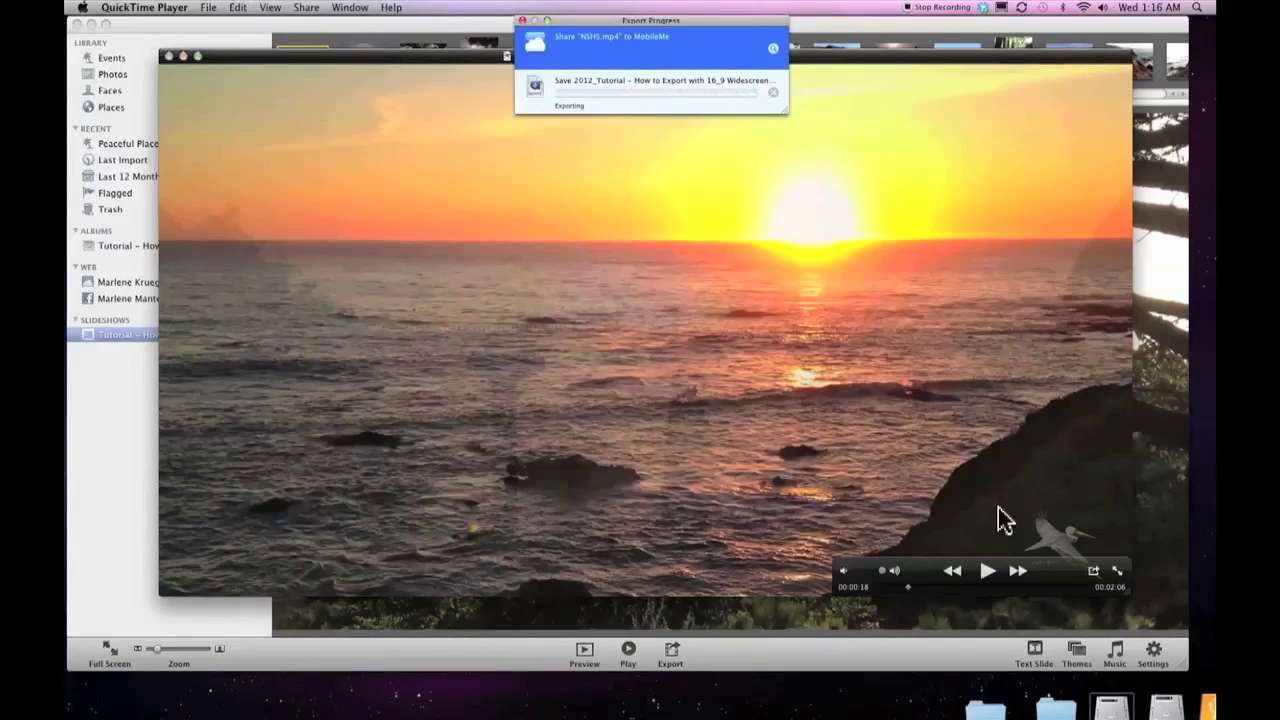